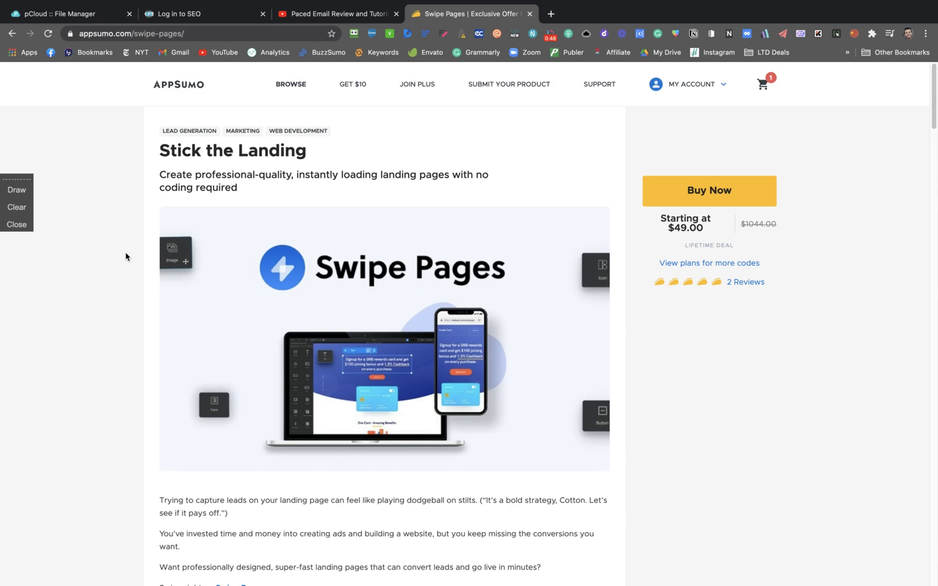
# Scroll the AppSumo Swipe Pages deal down to the Single $49, Double $98 and Multiple $147 plans
pyautogui.scroll(-15, 126, 256)
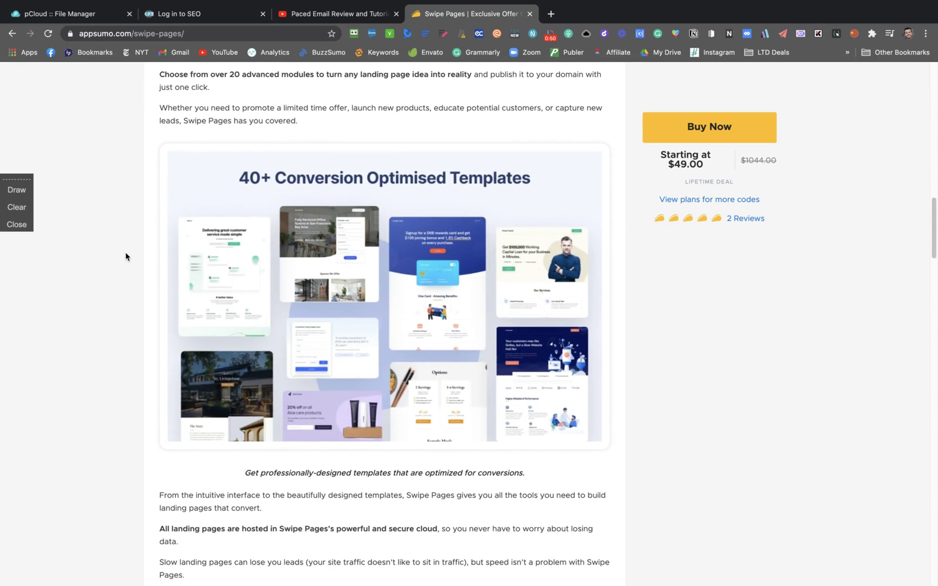
pyautogui.scroll(-10, 138, 337)
pyautogui.scroll(-20, 138, 338)
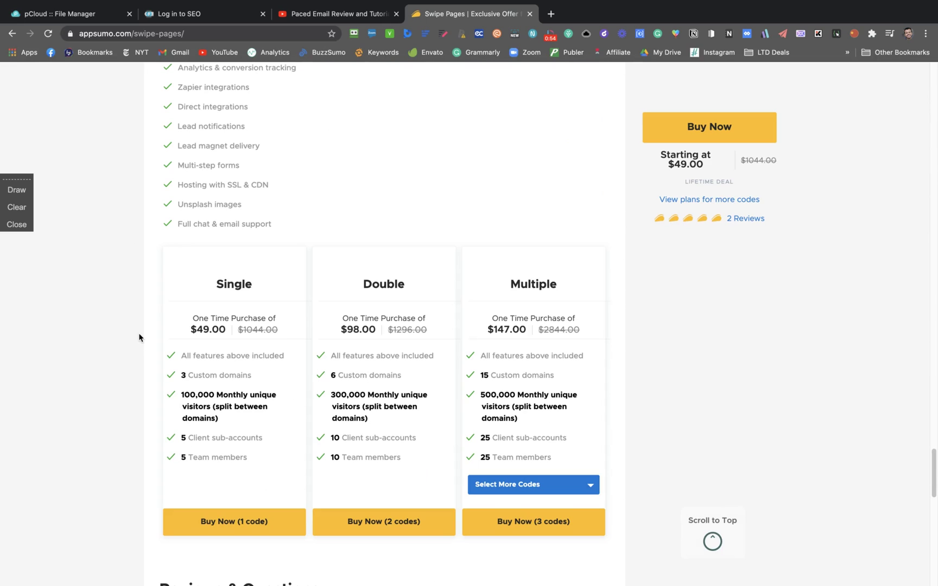
# Choose 5 Codes on the Multiple plan so it shows $245.00 with 50 custom domains
pyautogui.scroll(-2, 139, 338)
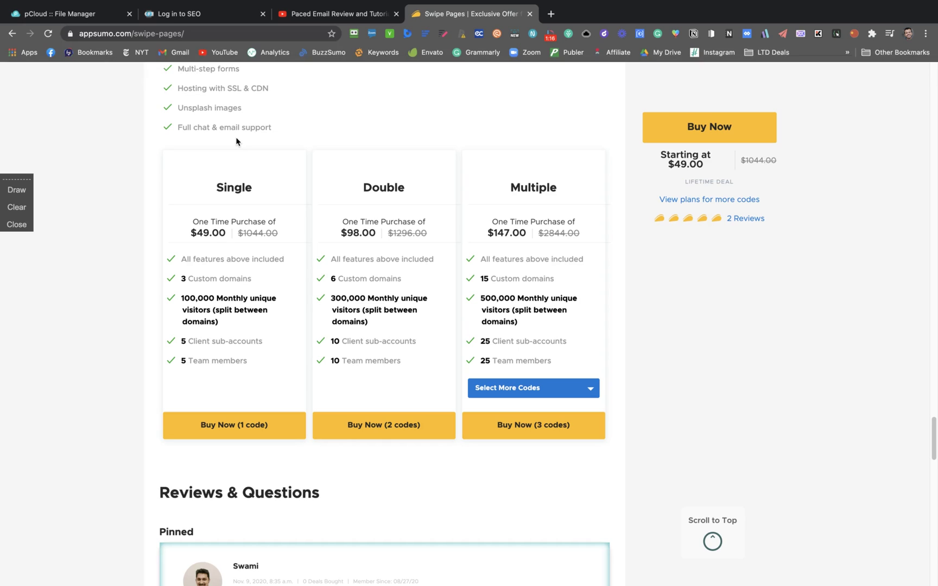
pyautogui.click(493, 386)
pyautogui.click(504, 445)
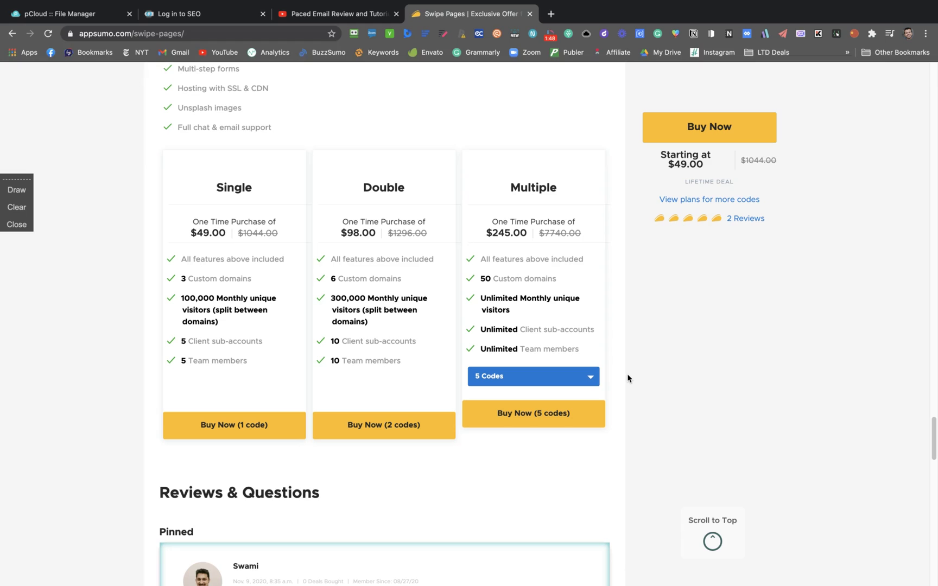
pyautogui.scroll(3, 627, 374)
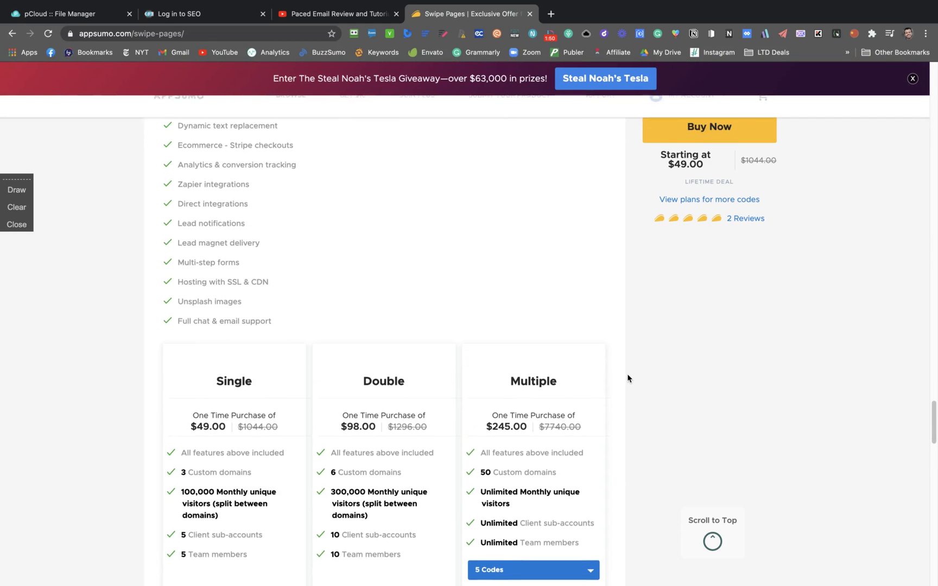
pyautogui.scroll(-4, 627, 375)
pyautogui.scroll(2, 628, 375)
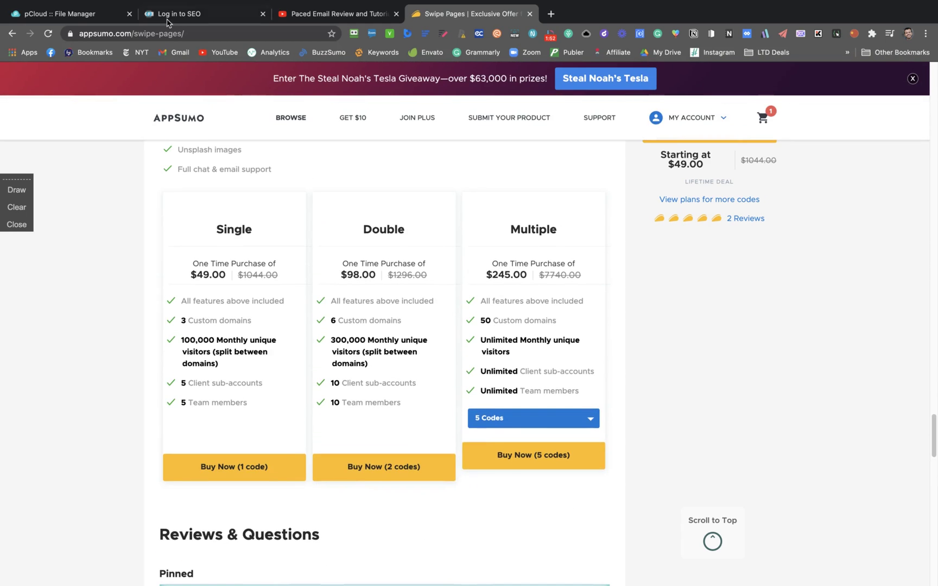
# Go to swipepages.com and scroll through the product website
pyautogui.click(226, 34)
pyautogui.write('swipe')
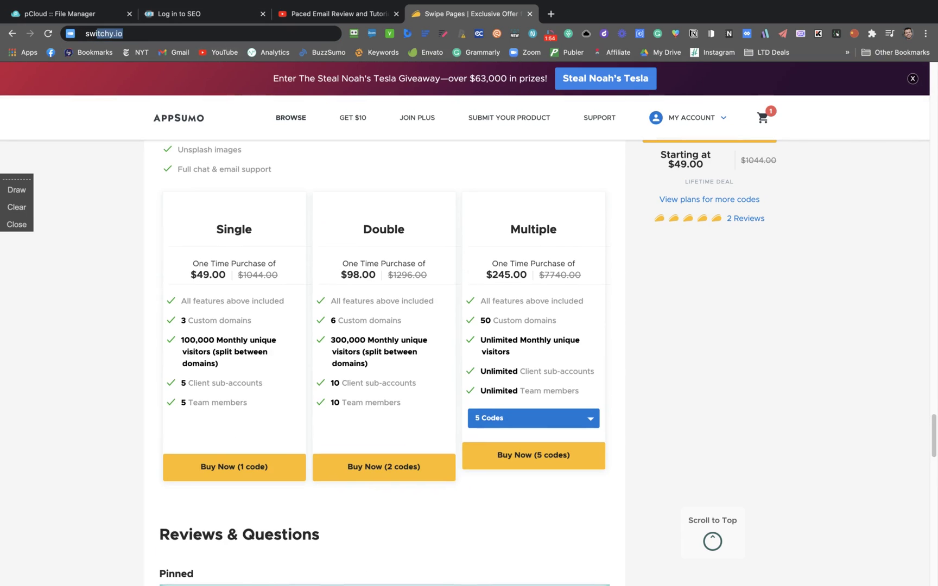
pyautogui.press('Return')
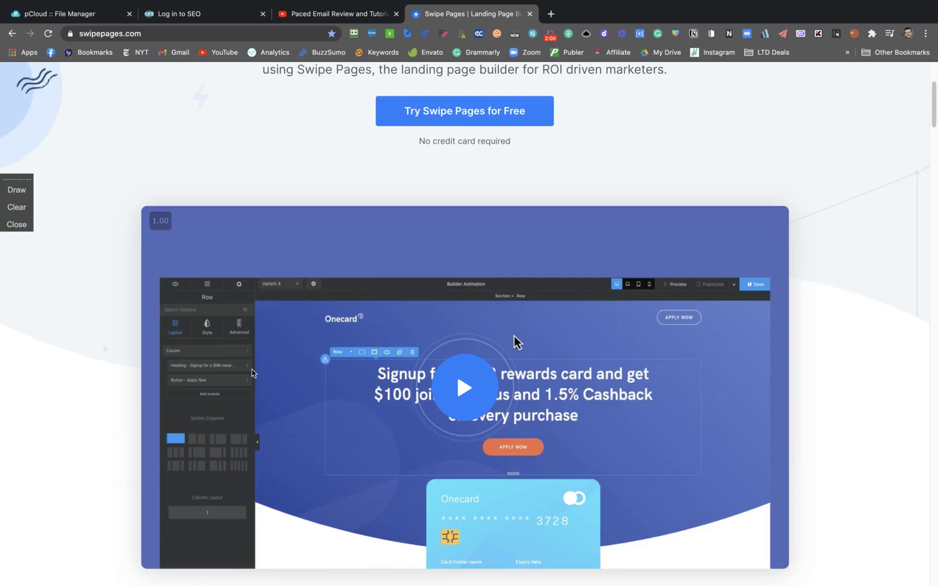
pyautogui.scroll(-8, 251, 372)
pyautogui.scroll(-6, 252, 373)
pyautogui.scroll(3, 252, 373)
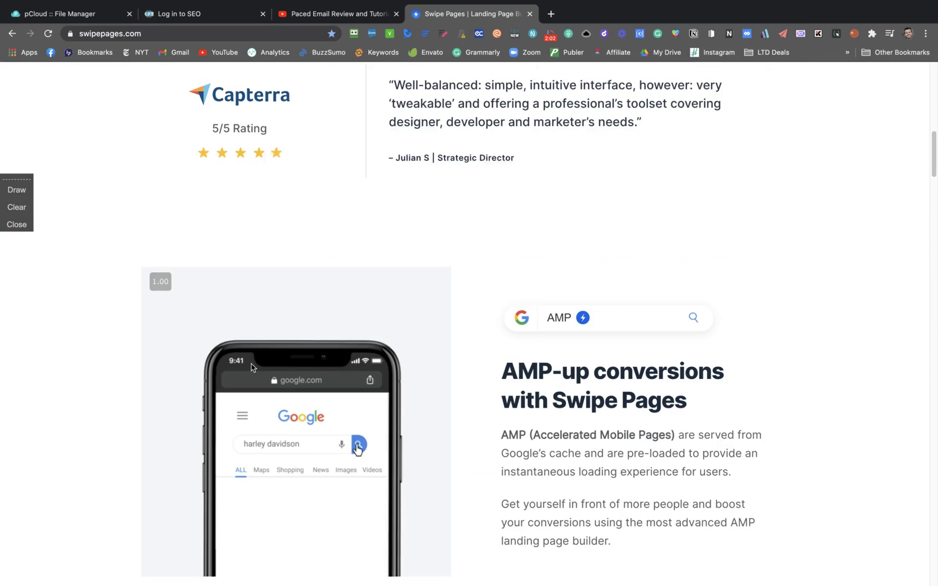
pyautogui.scroll(-5, 421, 442)
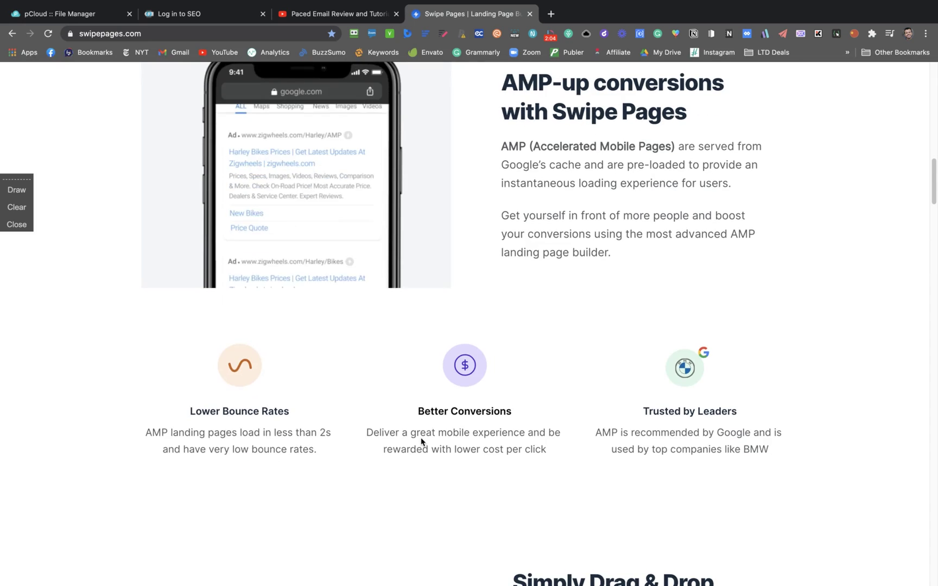
pyautogui.scroll(1, 422, 442)
pyautogui.scroll(1, 422, 442)
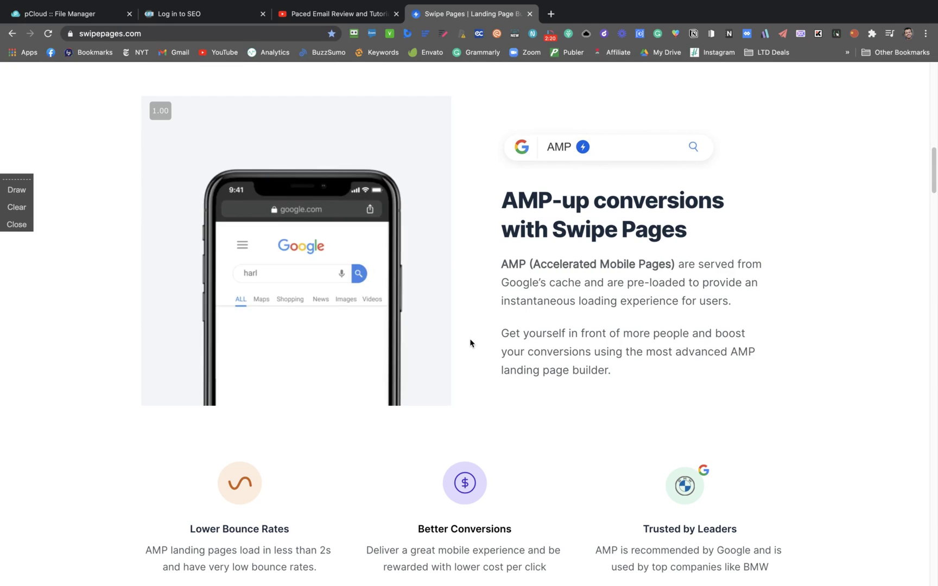
# Browse the site further, then reload to reach the Pages dashboard listing 'test'
pyautogui.scroll(-15, 470, 343)
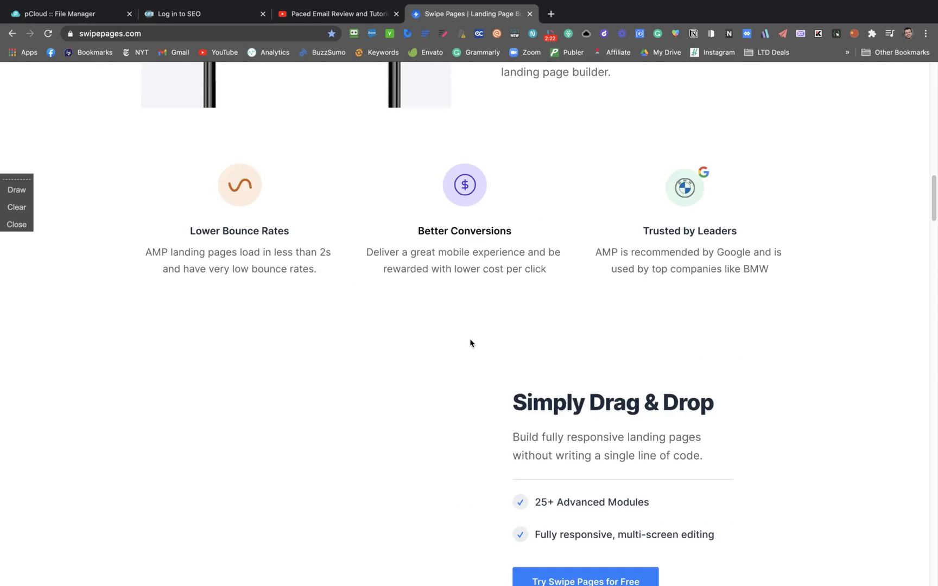
pyautogui.scroll(-15, 470, 343)
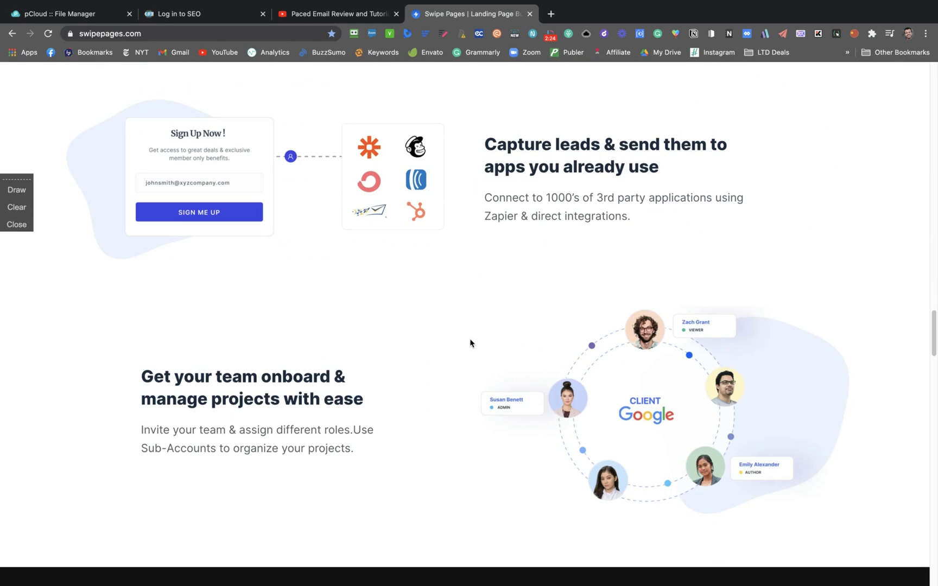
pyautogui.scroll(8, 470, 344)
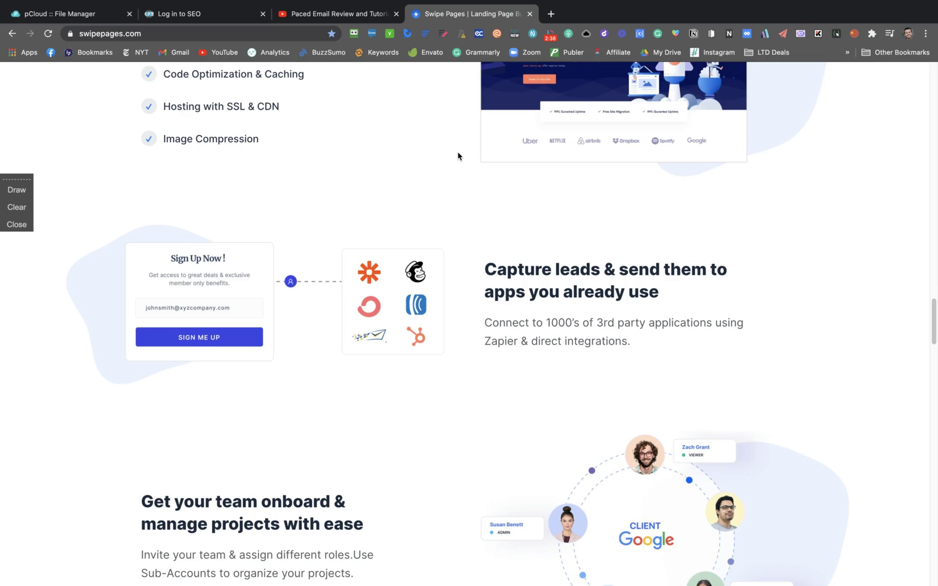
pyautogui.scroll(1, 458, 157)
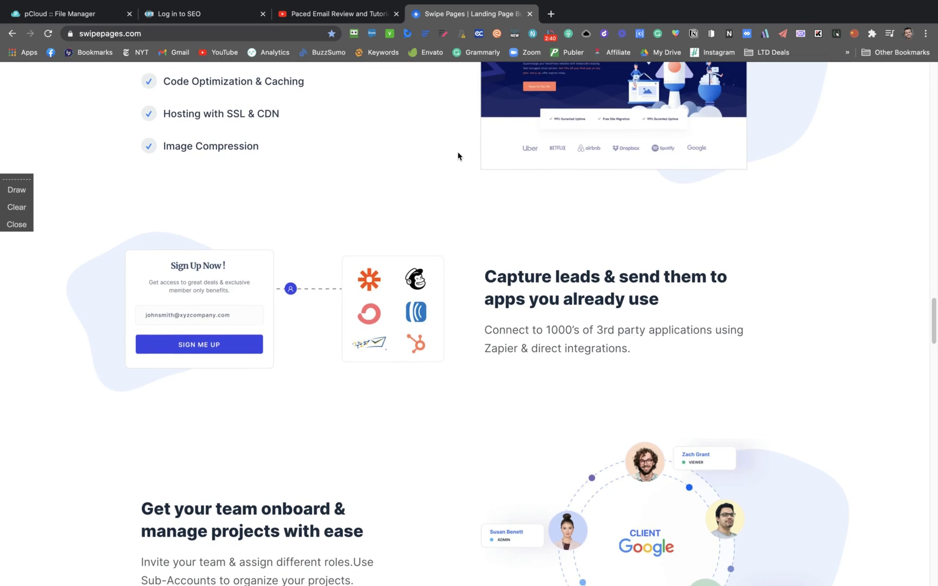
pyautogui.press('super+r')
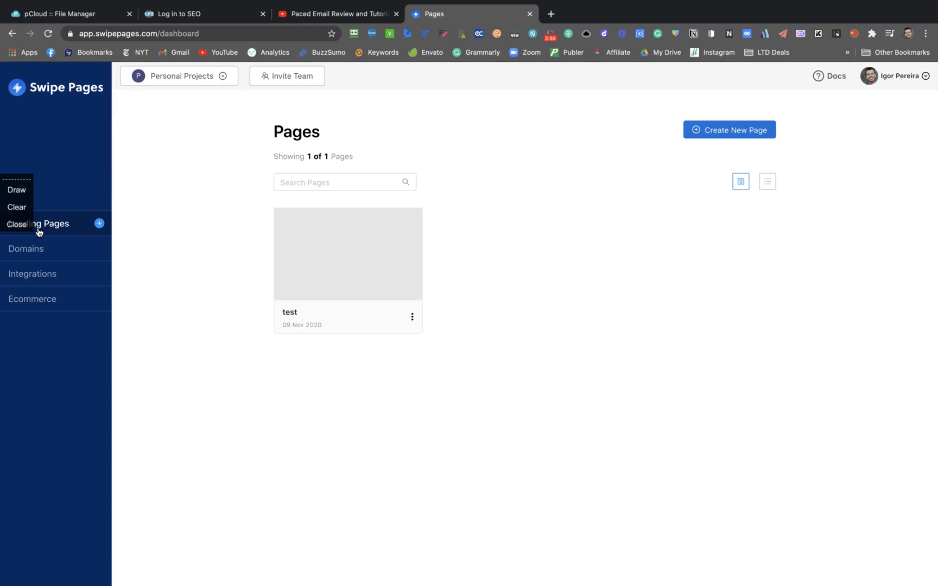
# Add the custom domain direitonovo.com and advance to the empty Sub Domain field
pyautogui.click(26, 246)
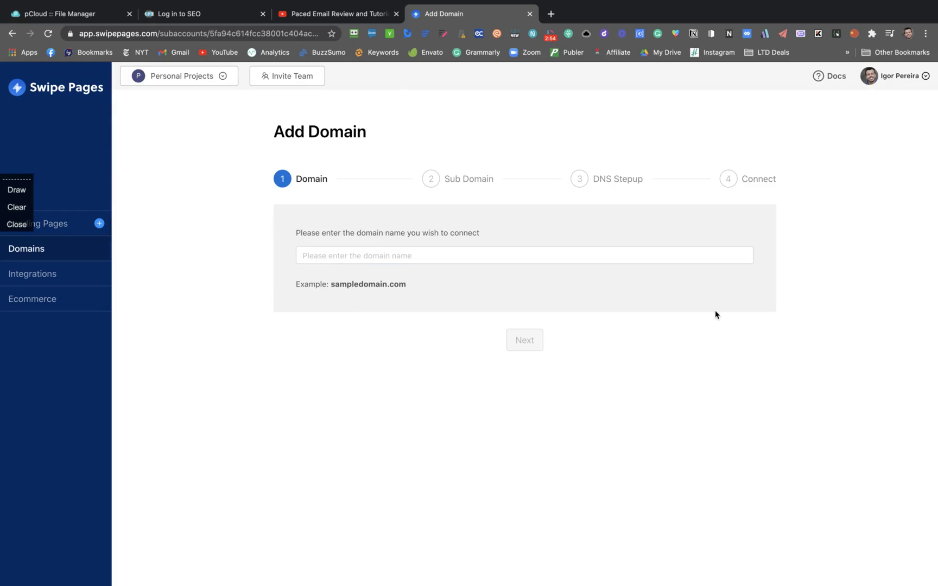
pyautogui.click(385, 258)
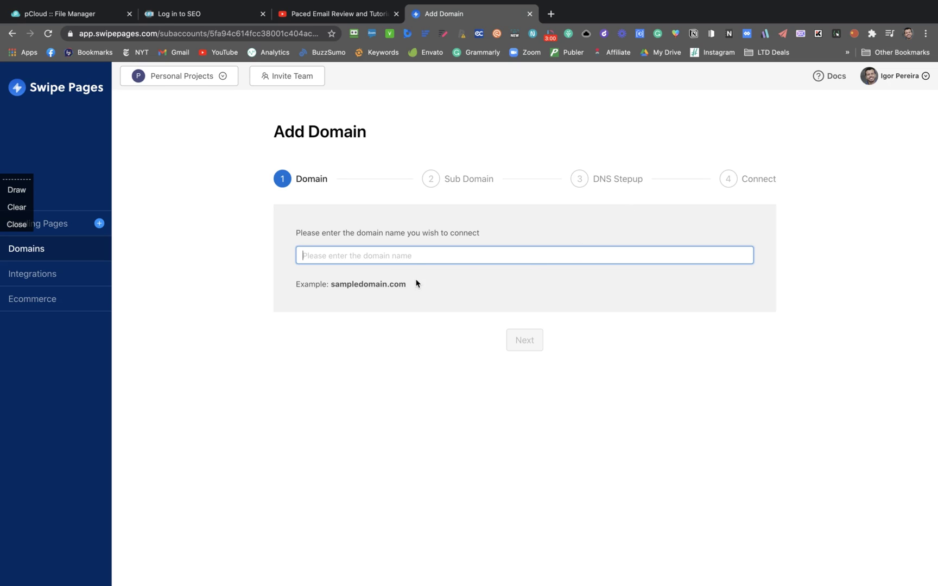
pyautogui.write('d')
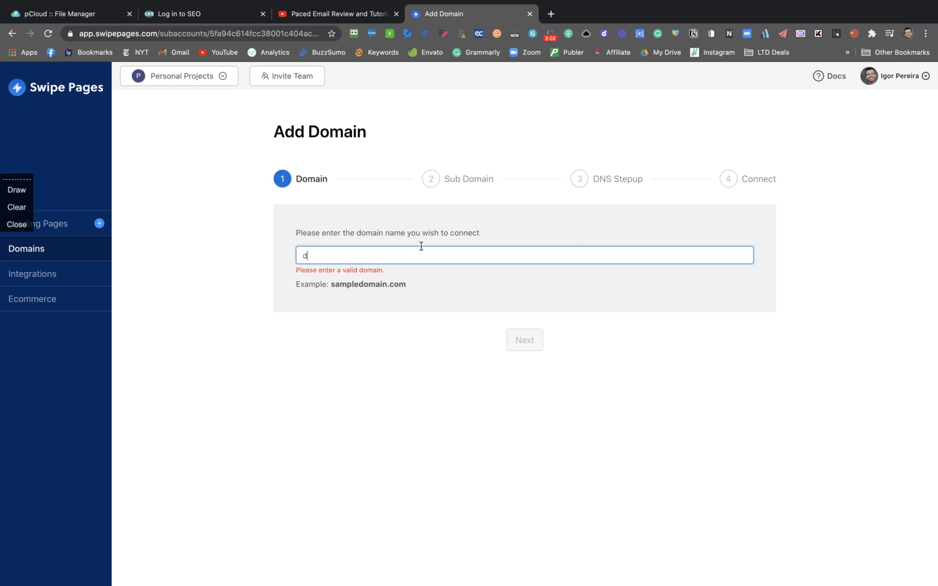
pyautogui.write('ireitonovo.com')
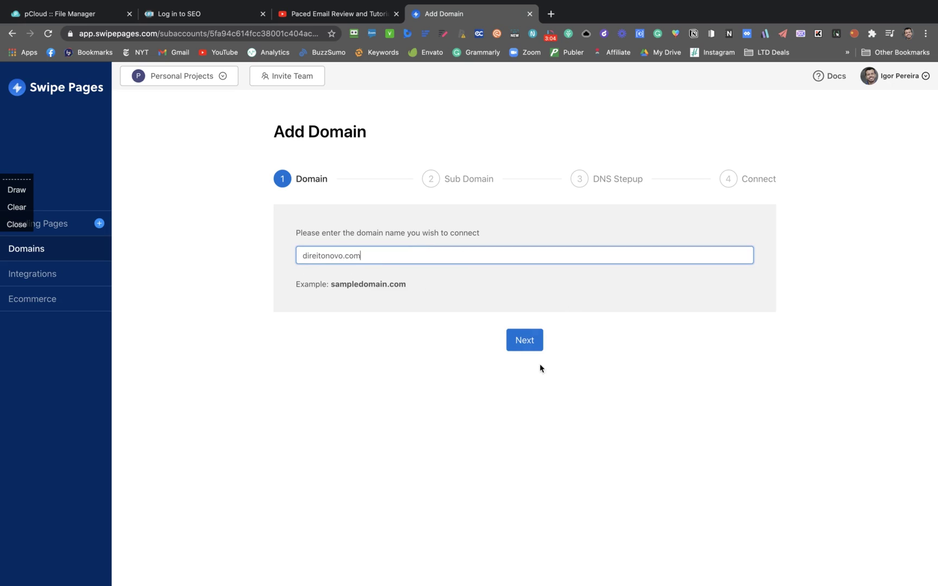
pyautogui.click(531, 348)
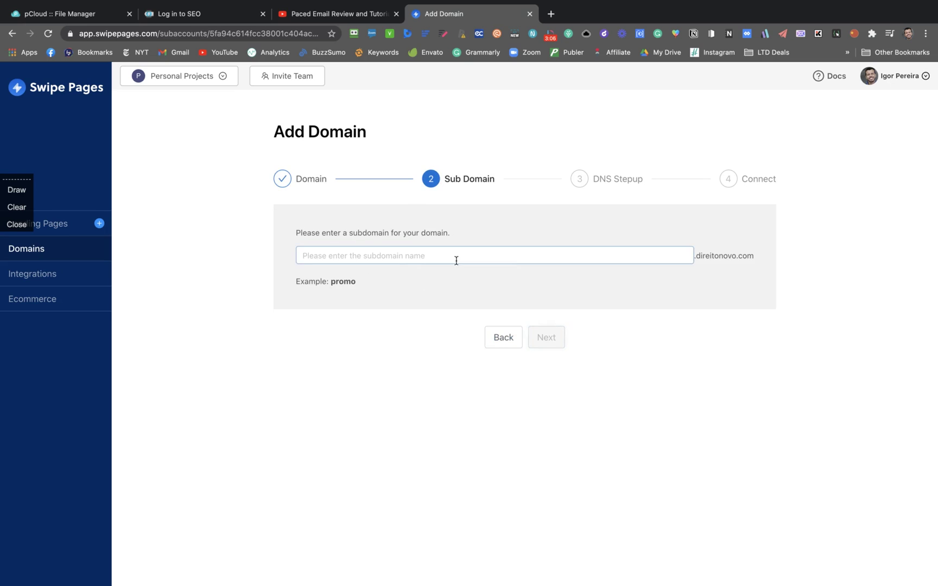
pyautogui.click(498, 247)
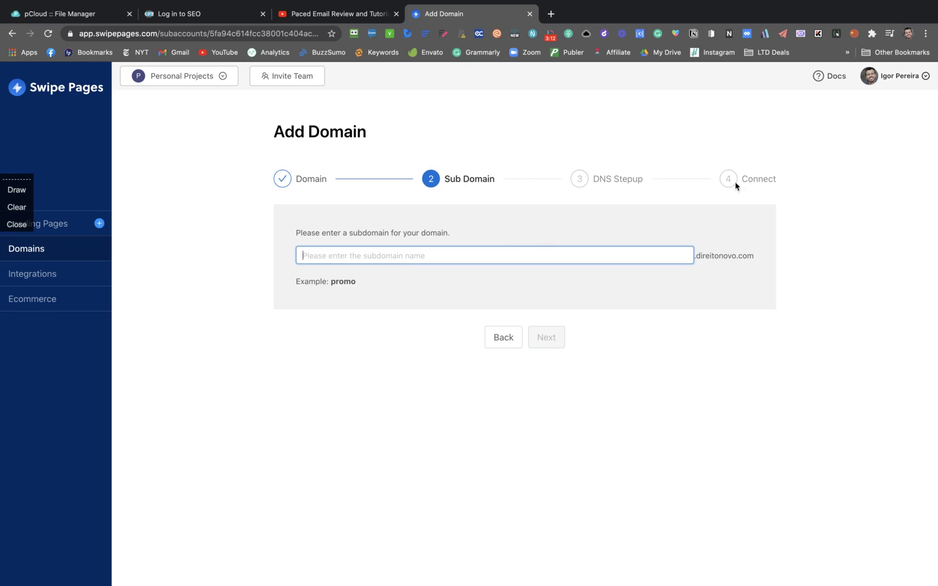
# Scroll through the available integrations, then go to the Ecommerce page for Stripe
pyautogui.click(23, 282)
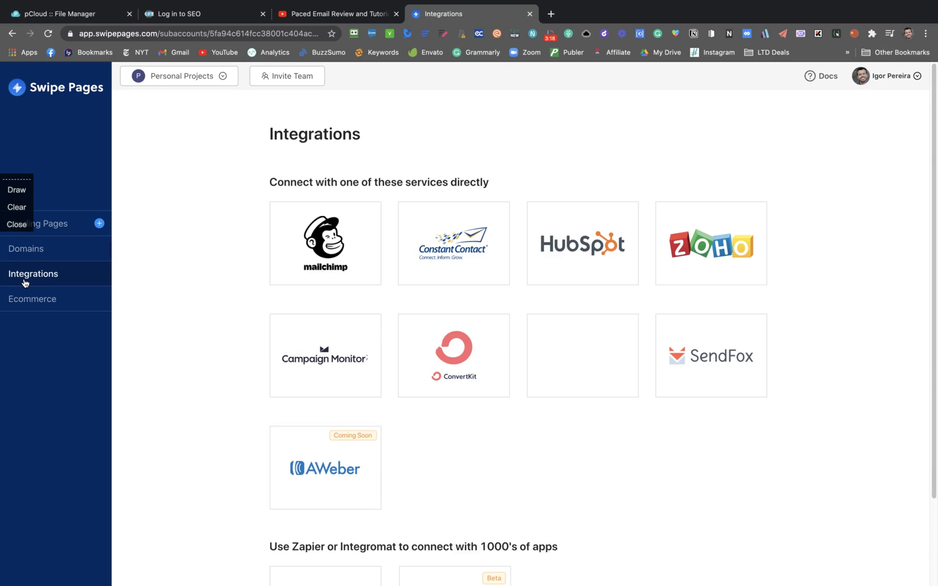
pyautogui.scroll(-2, 245, 299)
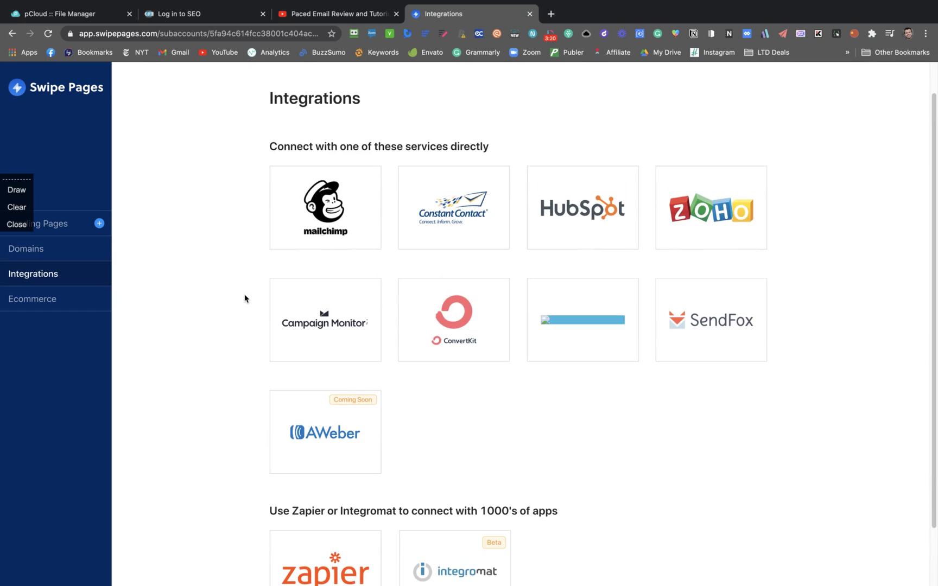
pyautogui.scroll(-1, 245, 298)
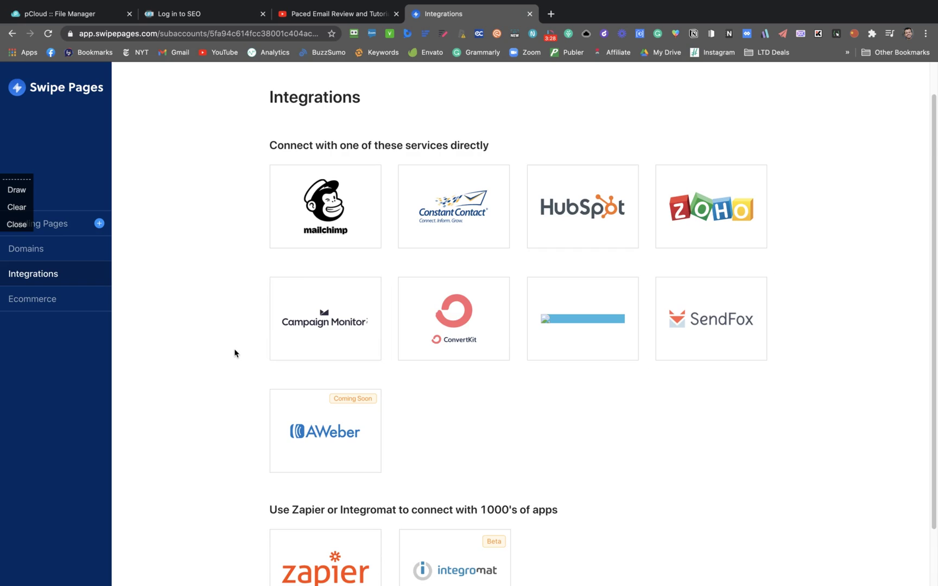
pyautogui.scroll(-3, 234, 352)
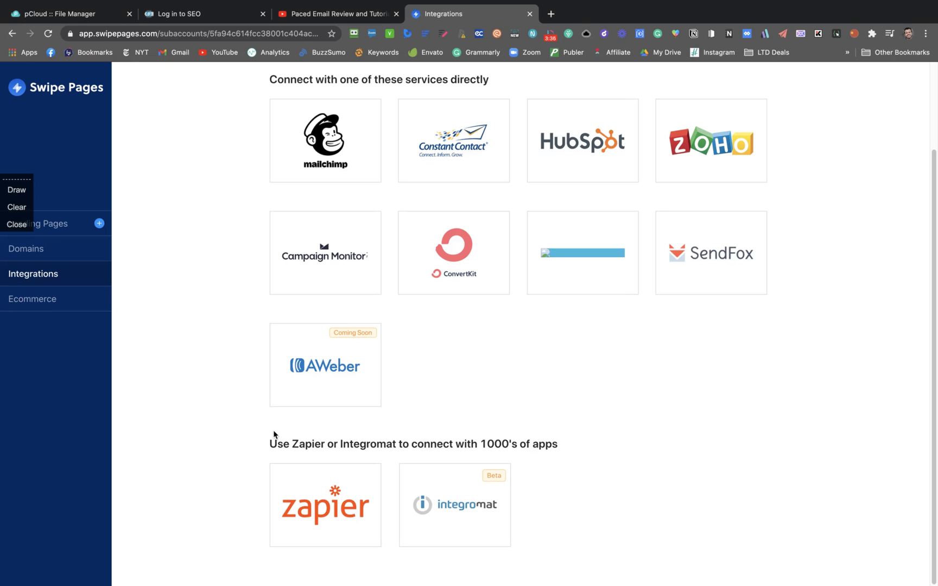
pyautogui.scroll(5, 275, 434)
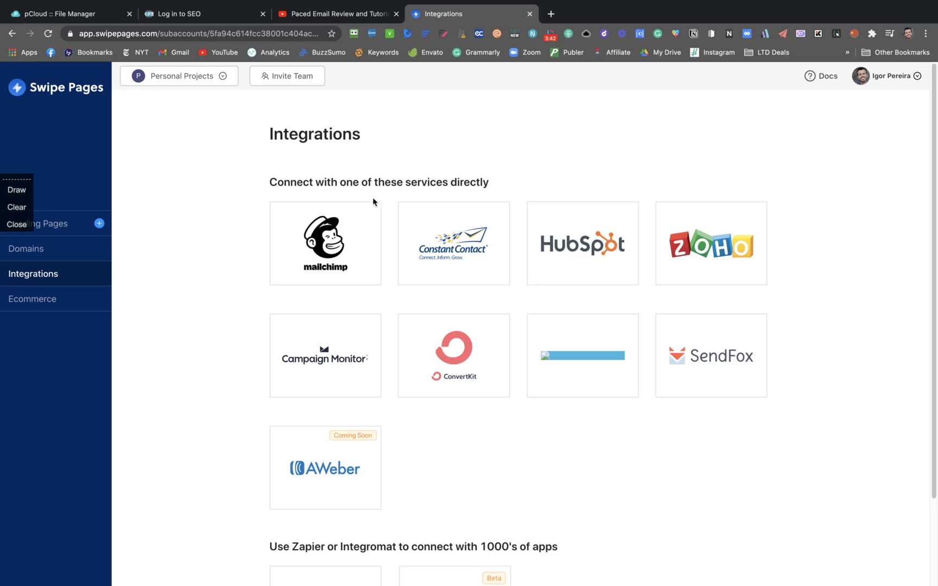
pyautogui.click(64, 313)
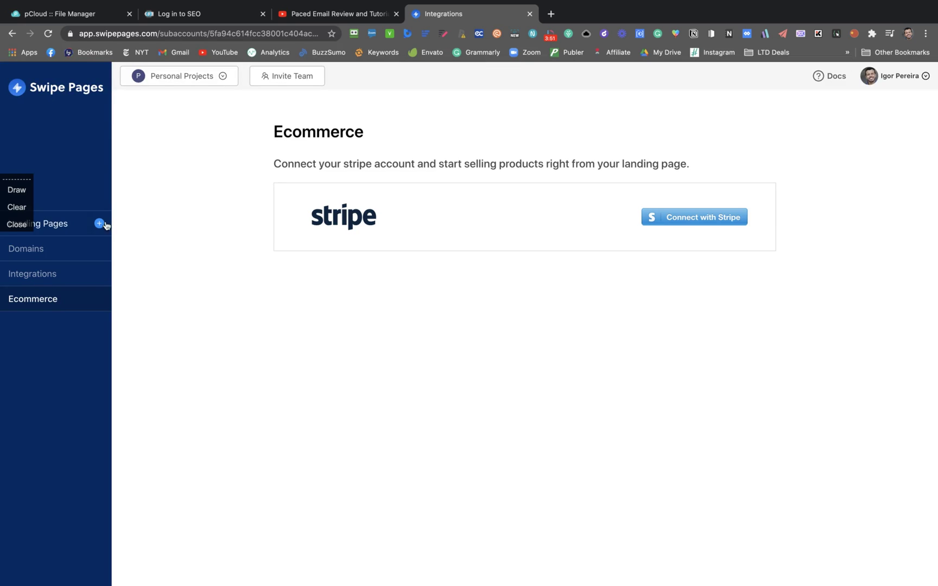
# Delete the old 'test' page from the Pages list
pyautogui.click(79, 229)
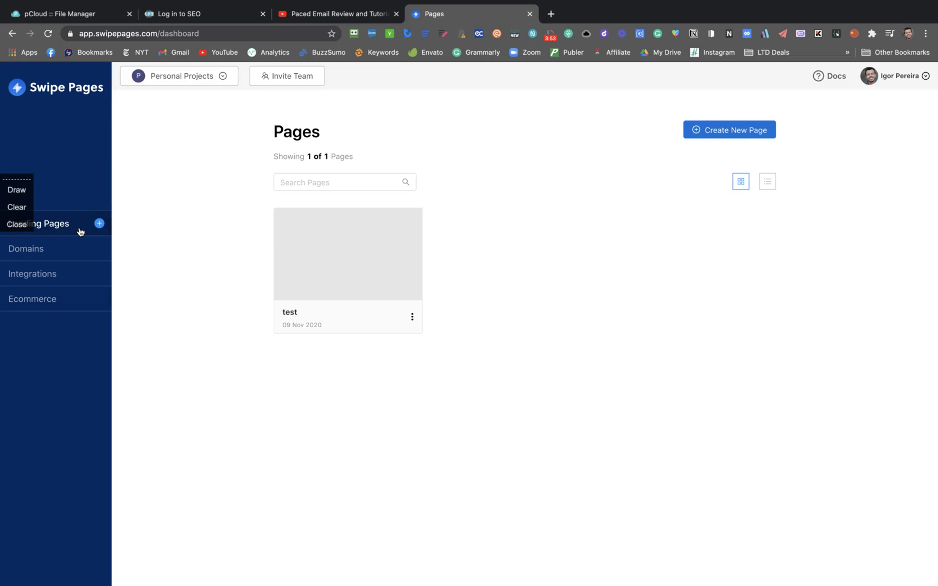
pyautogui.click(412, 318)
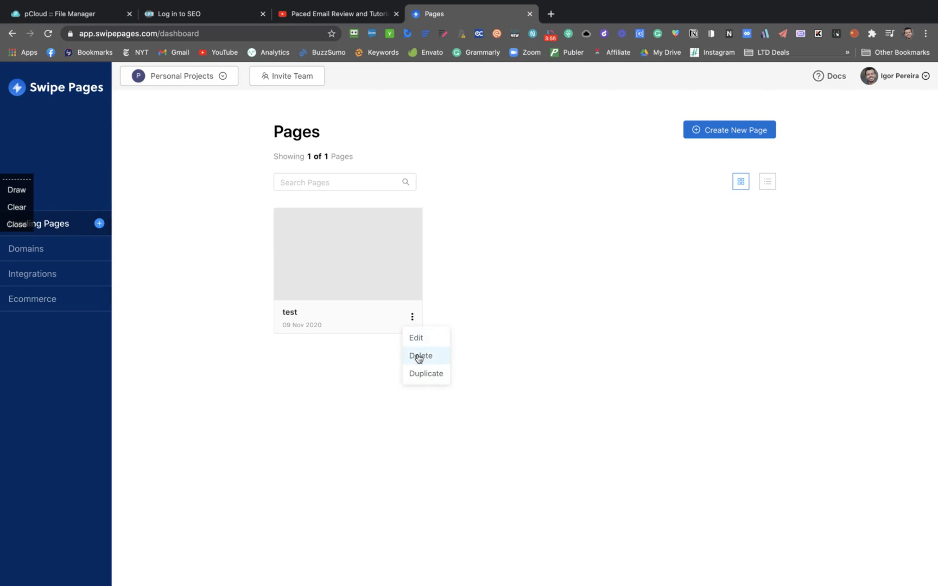
pyautogui.click(419, 355)
pyautogui.click(553, 200)
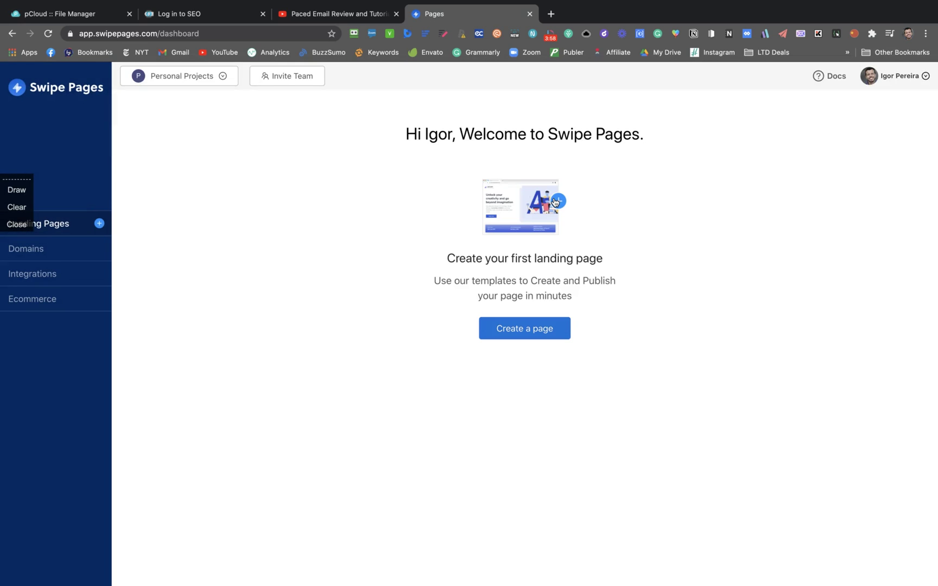
# Check the subscription plan and usage, then glance at the client workspace list
pyautogui.click(910, 76)
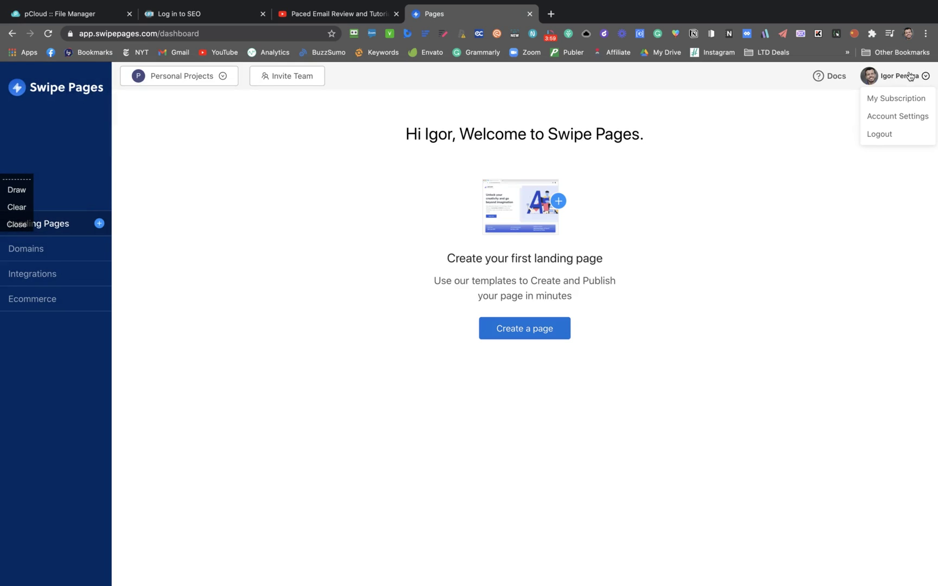
pyautogui.click(879, 99)
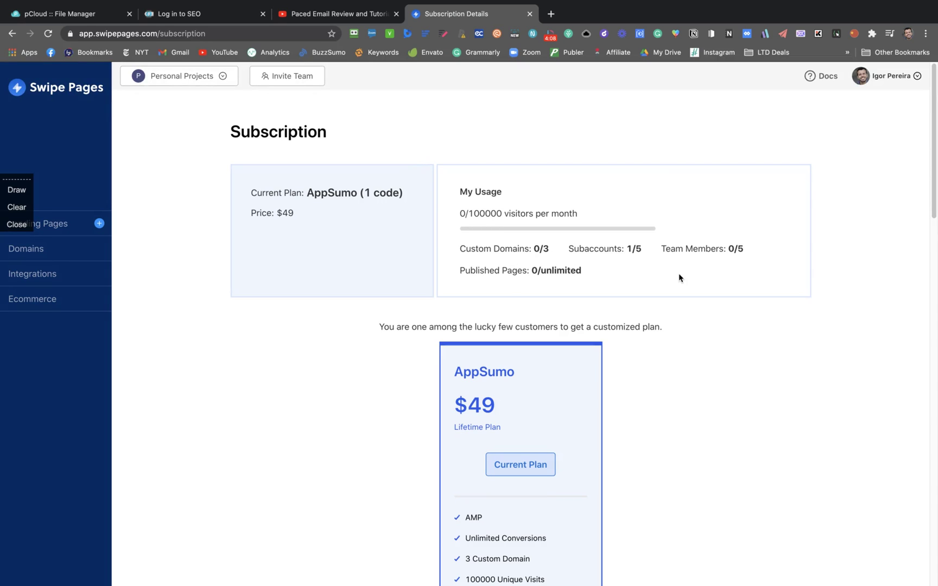
pyautogui.click(71, 228)
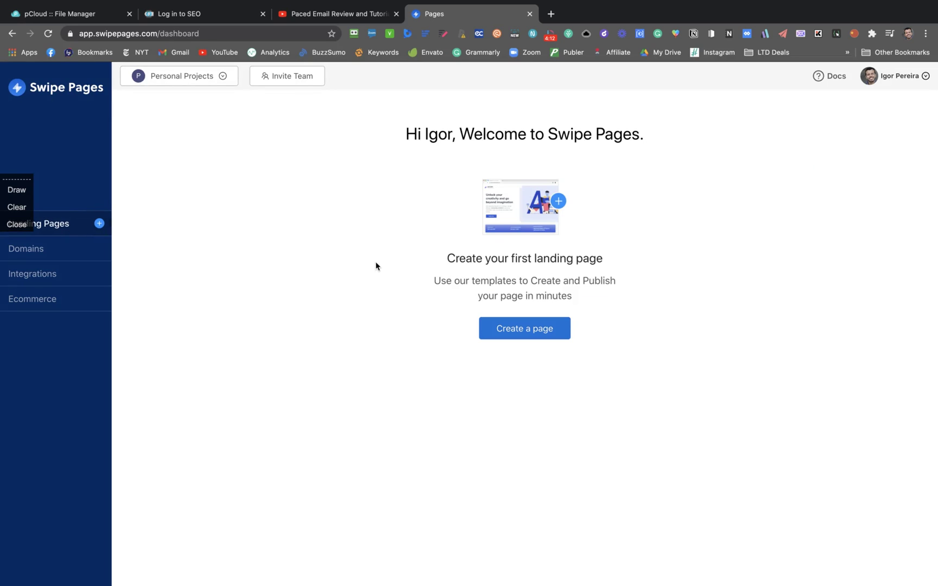
pyautogui.click(185, 74)
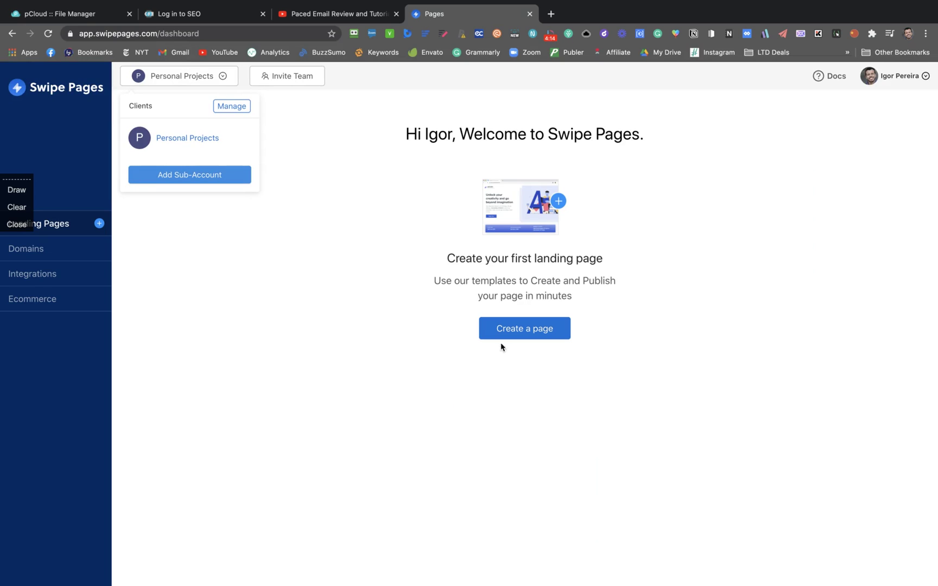
pyautogui.click(471, 356)
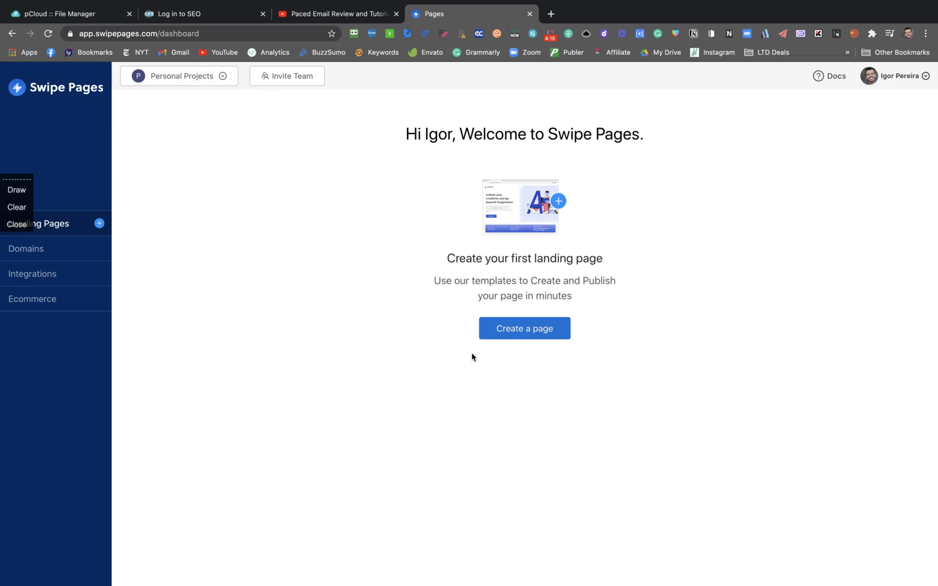
# Create a new page named 'Seminário Independente do Direito Penal' and pick its page type
pyautogui.click(519, 330)
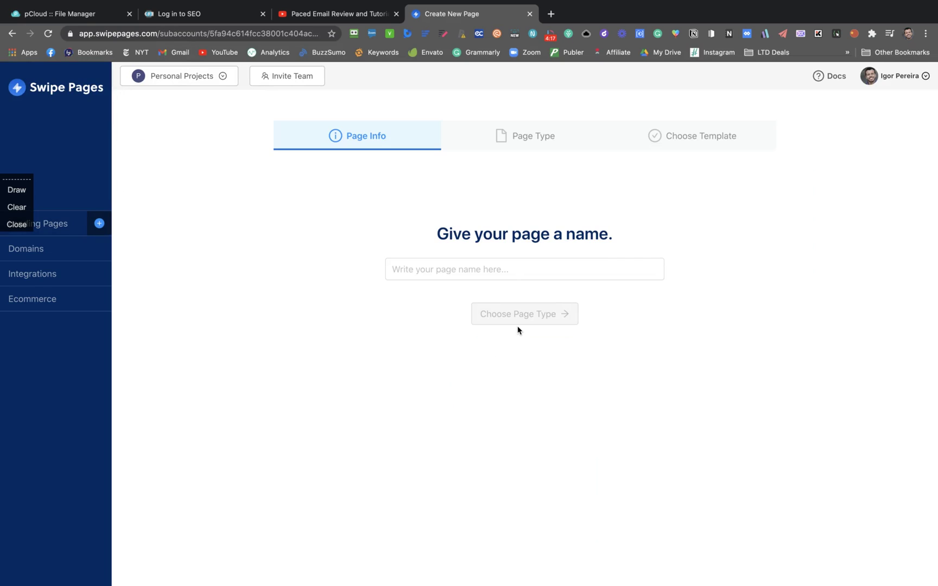
pyautogui.click(459, 277)
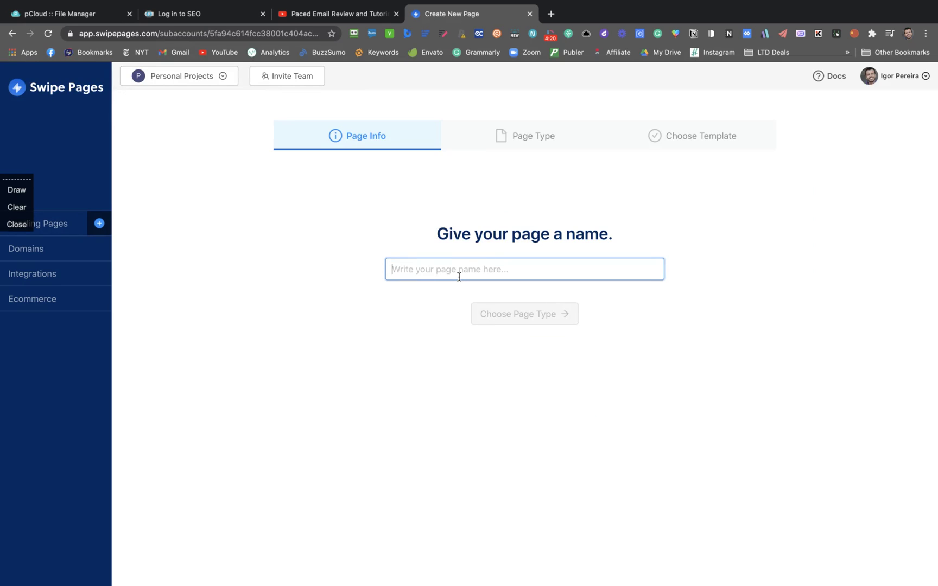
pyautogui.write('Seminário')
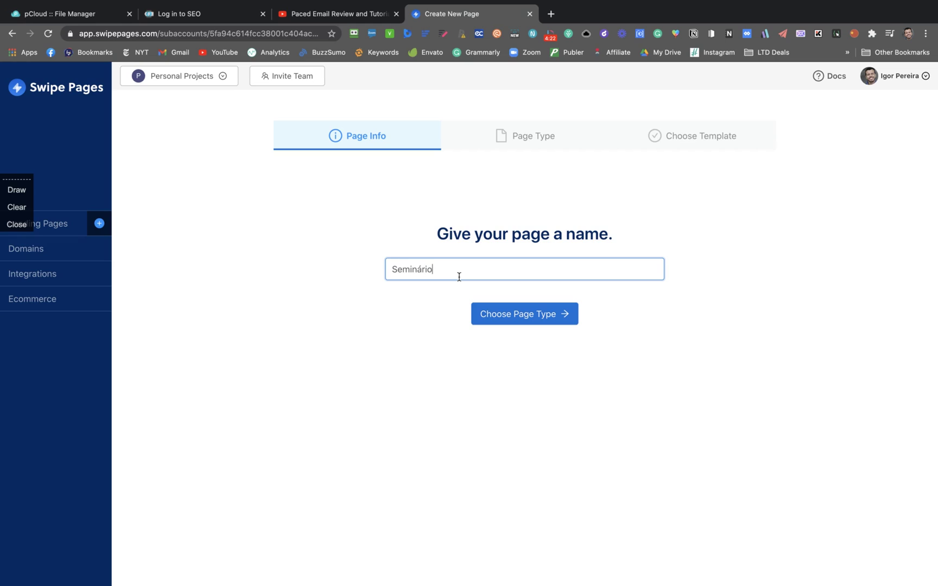
pyautogui.write(' Independente do Direito Penal')
pyautogui.click(531, 323)
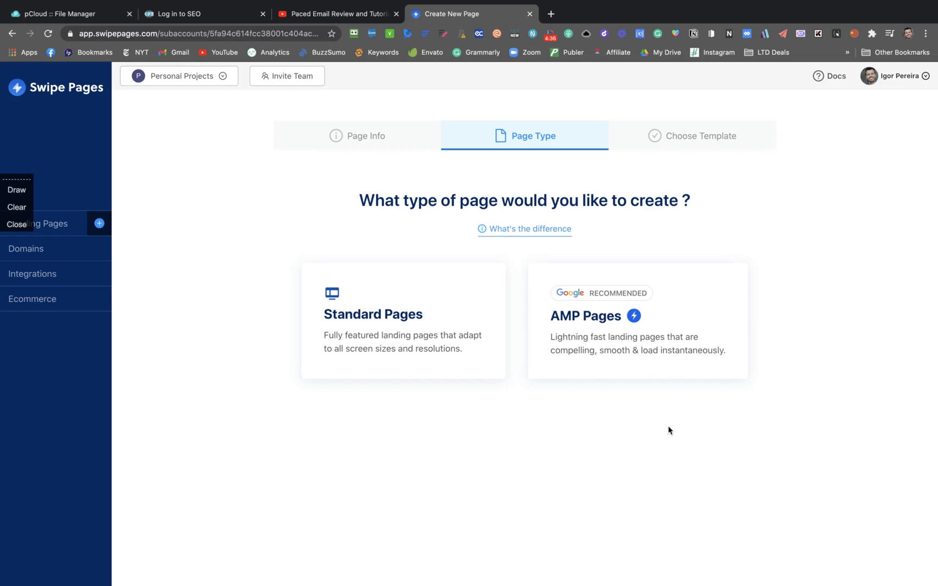
pyautogui.click(660, 378)
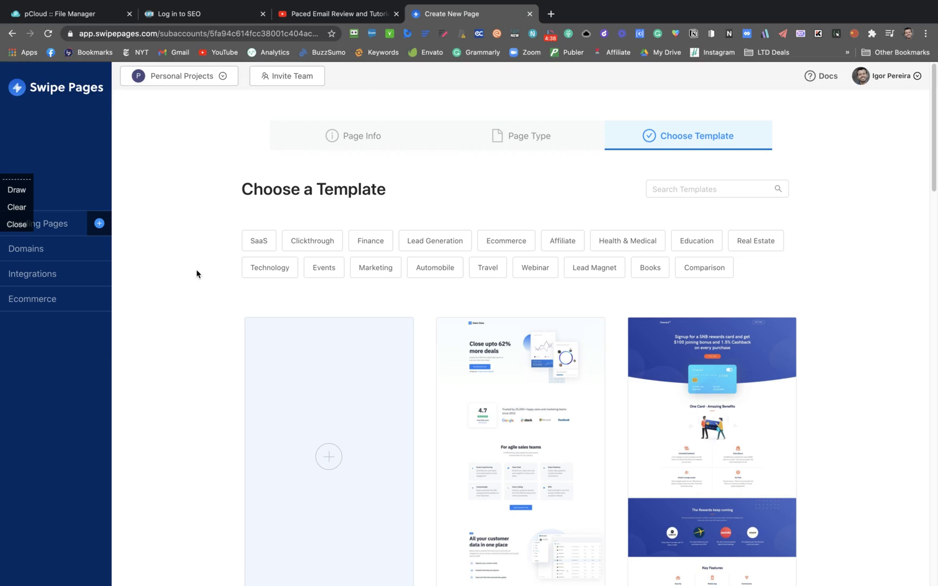
pyautogui.scroll(-4, 277, 304)
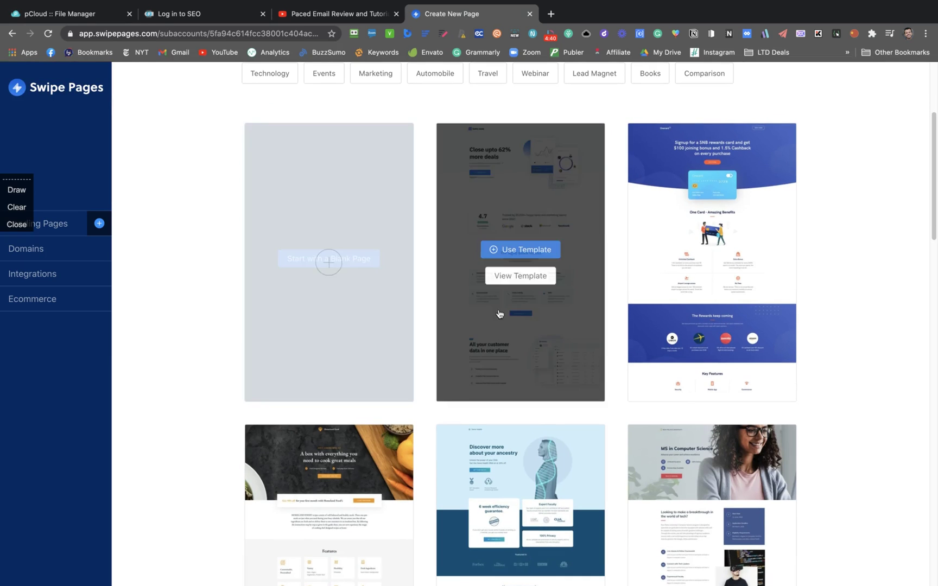
pyautogui.scroll(-5, 423, 398)
pyautogui.moveTo(667, 276)
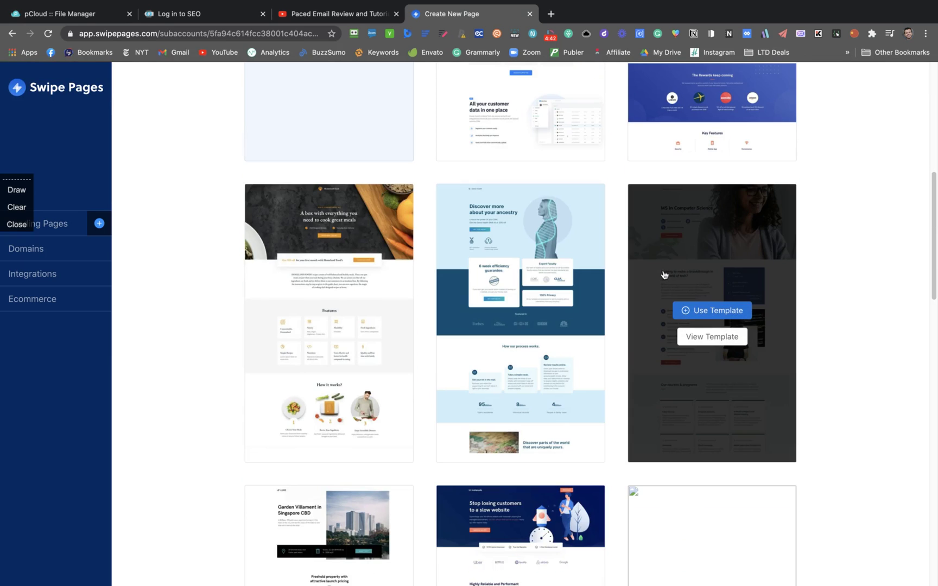
pyautogui.click(699, 346)
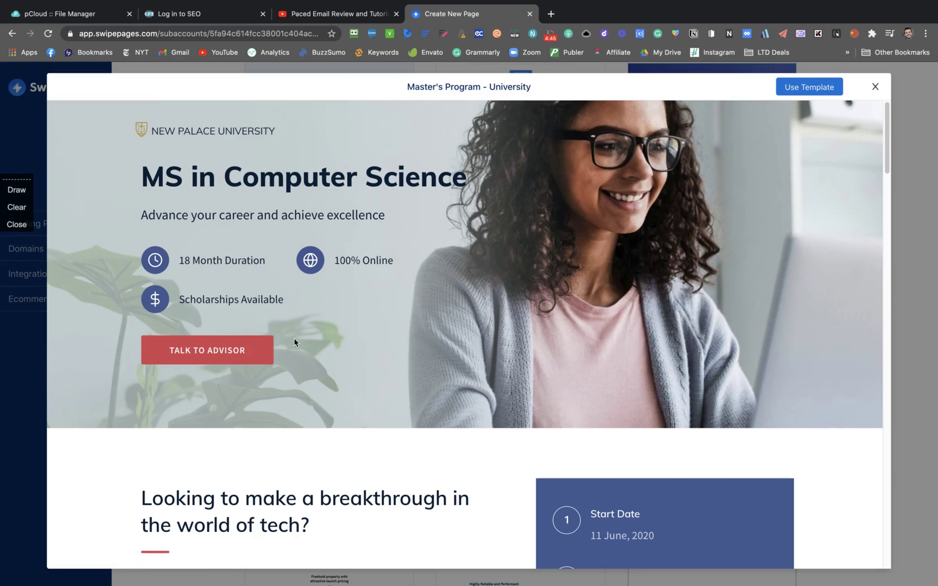
pyautogui.scroll(-10, 377, 406)
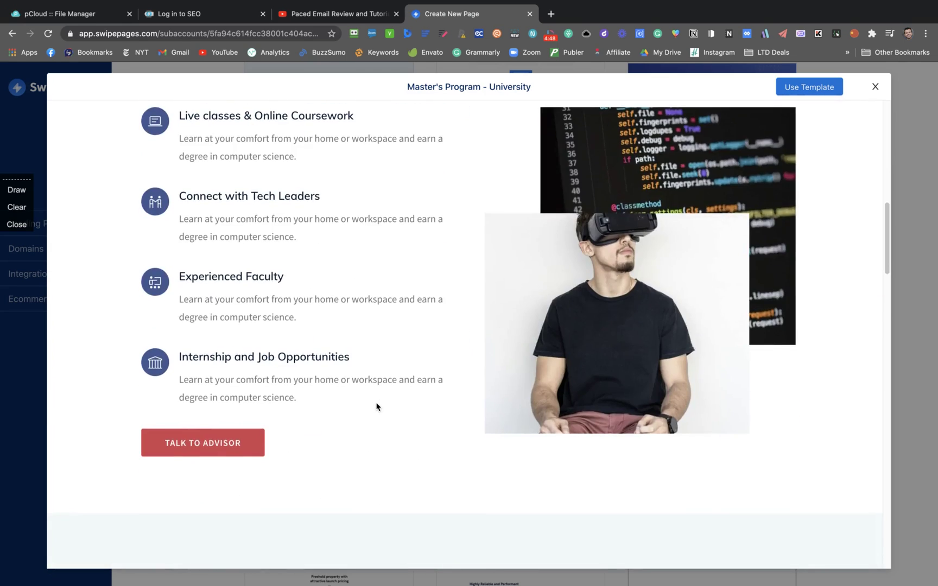
pyautogui.scroll(-20, 377, 406)
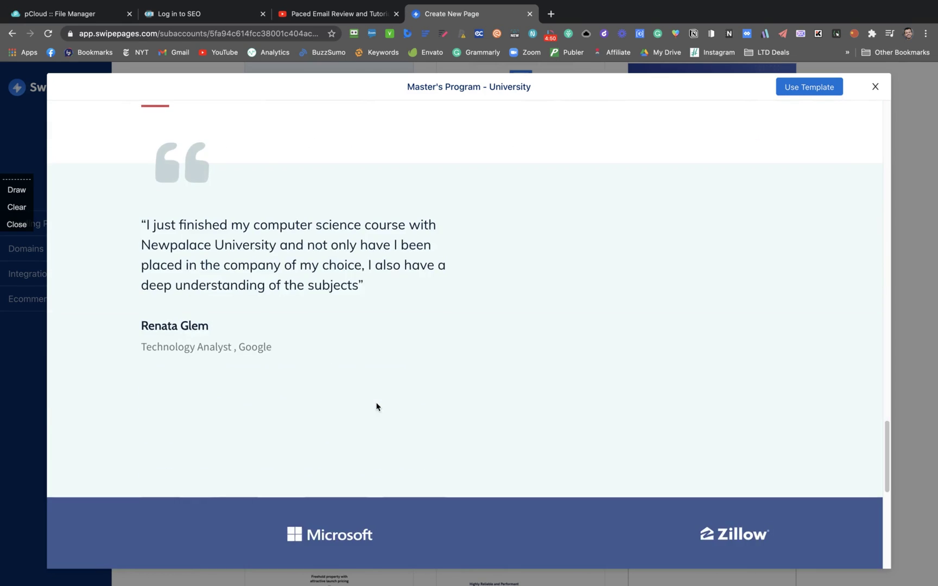
pyautogui.scroll(-5, 376, 406)
pyautogui.click(932, 247)
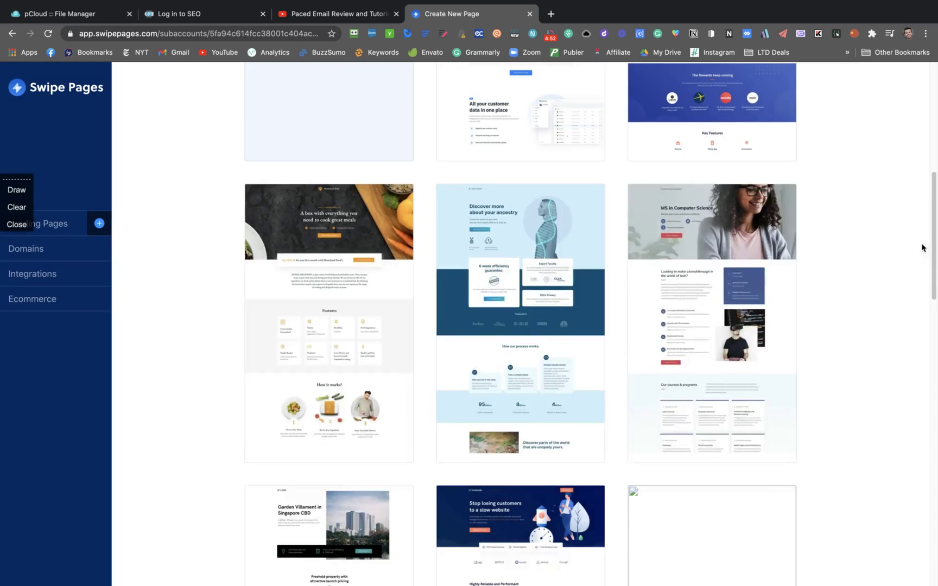
pyautogui.scroll(-3, 538, 337)
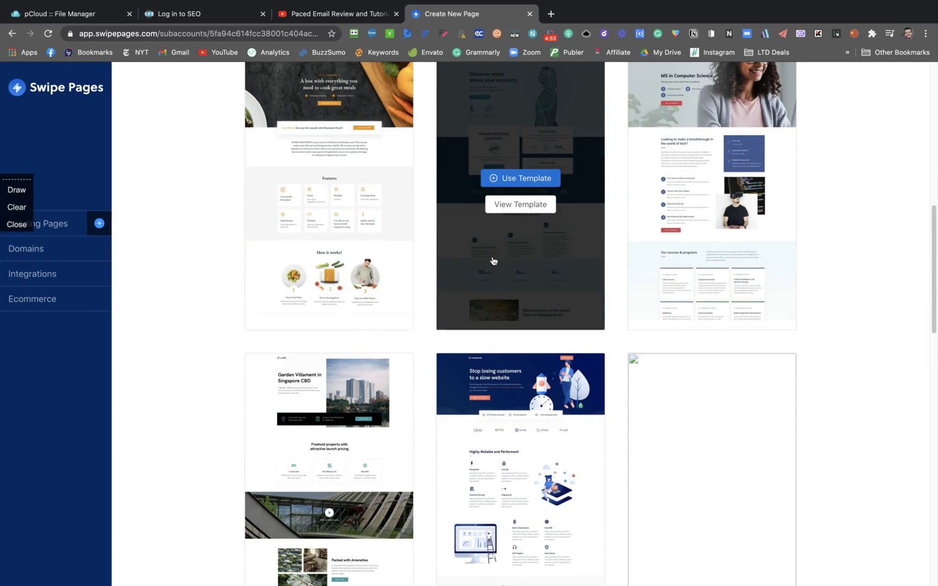
pyautogui.click(516, 203)
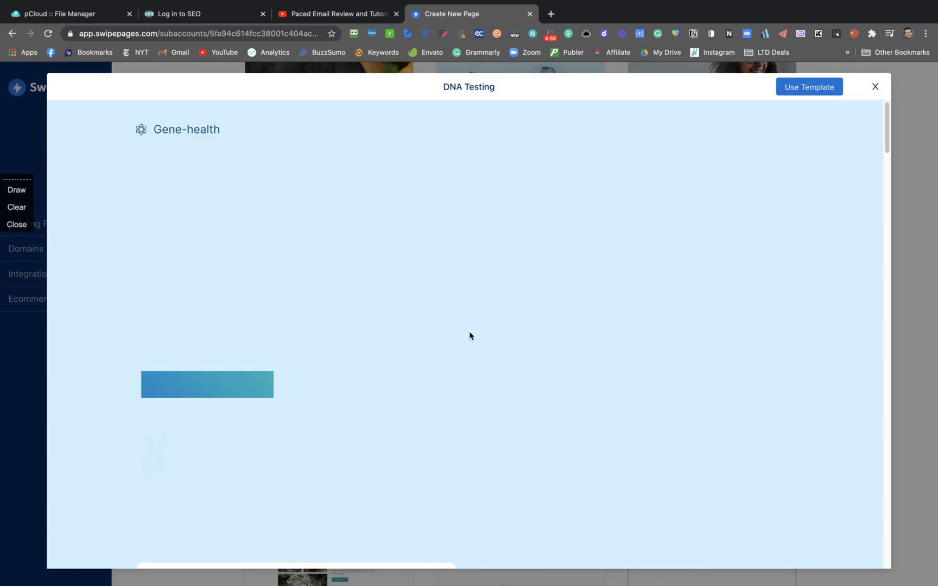
pyautogui.scroll(-4, 469, 333)
pyautogui.scroll(-20, 470, 335)
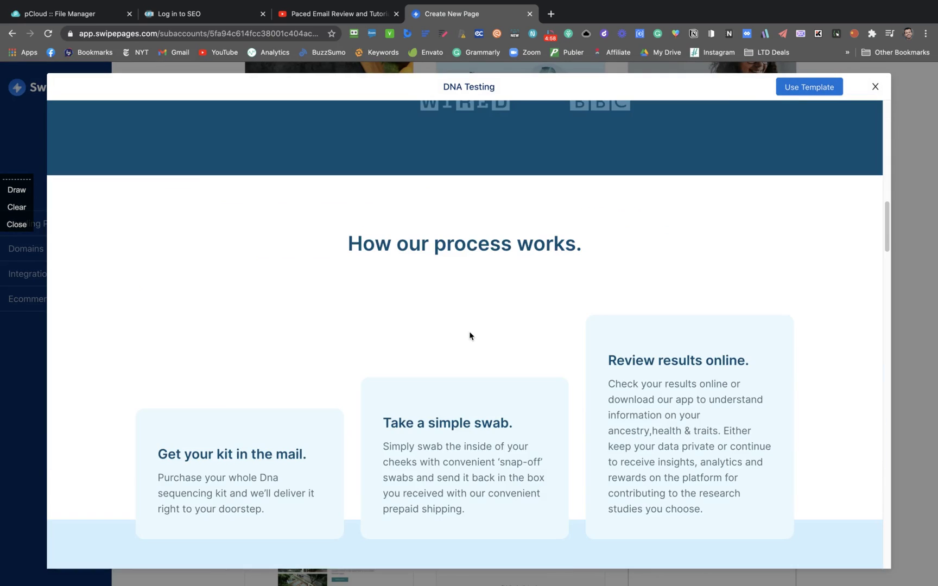
pyautogui.scroll(-5, 470, 336)
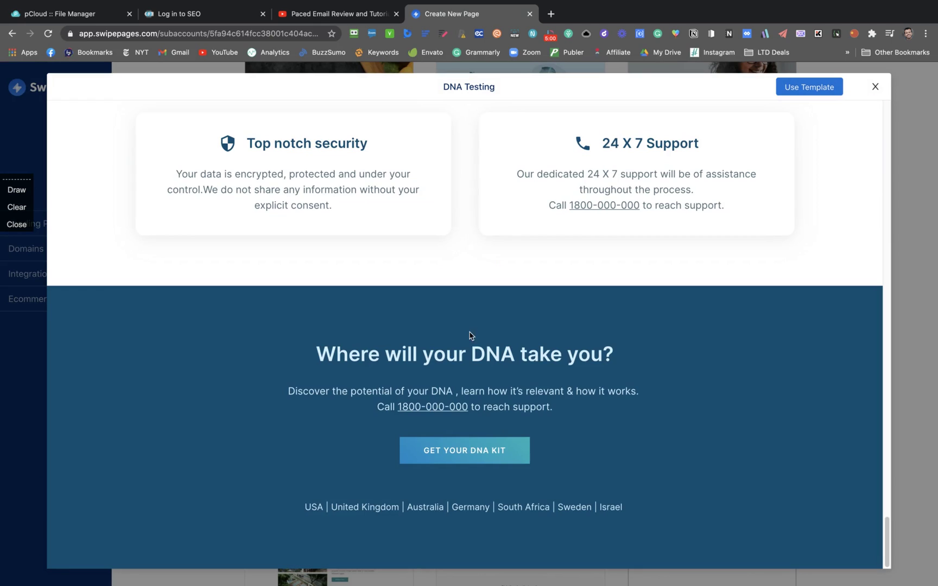
pyautogui.click(936, 347)
pyautogui.scroll(-10, 442, 397)
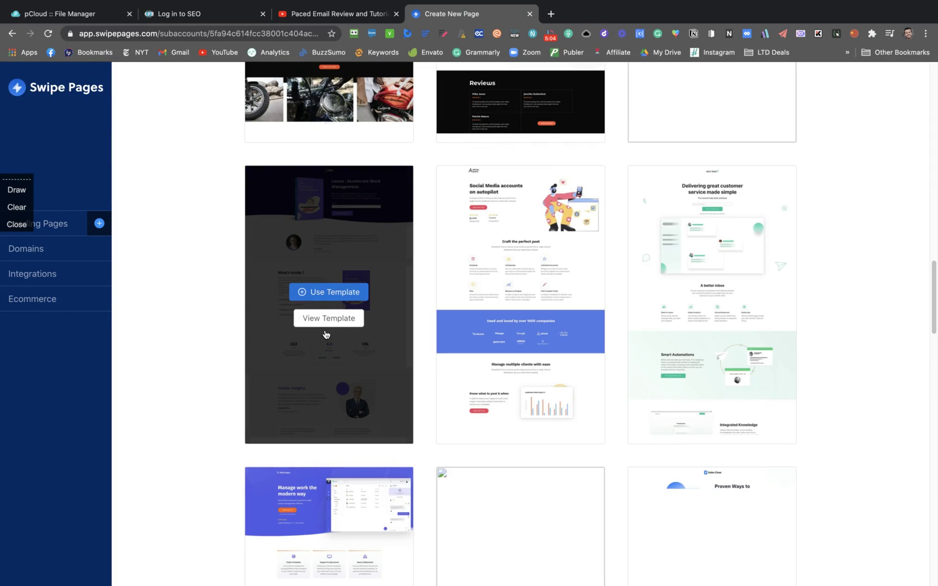
pyautogui.scroll(8, 435, 282)
pyautogui.scroll(10, 435, 282)
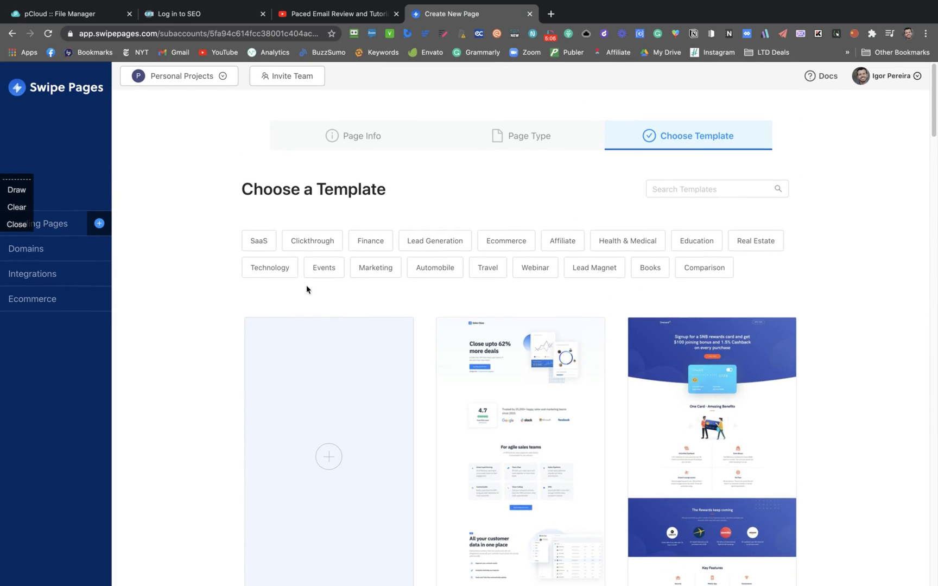
# Filter to Events templates, preview the Conference template, and create the page from it
pyautogui.click(321, 270)
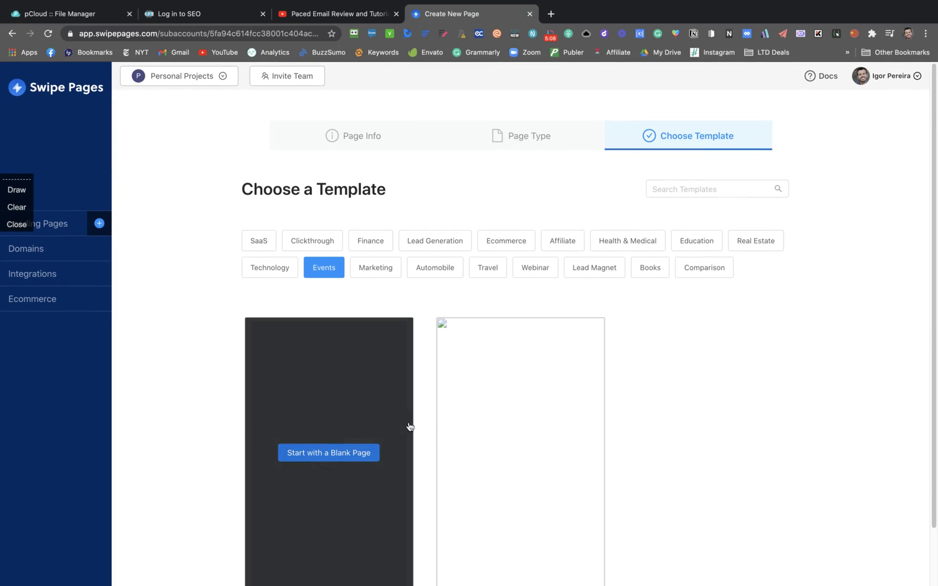
pyautogui.scroll(-2, 418, 410)
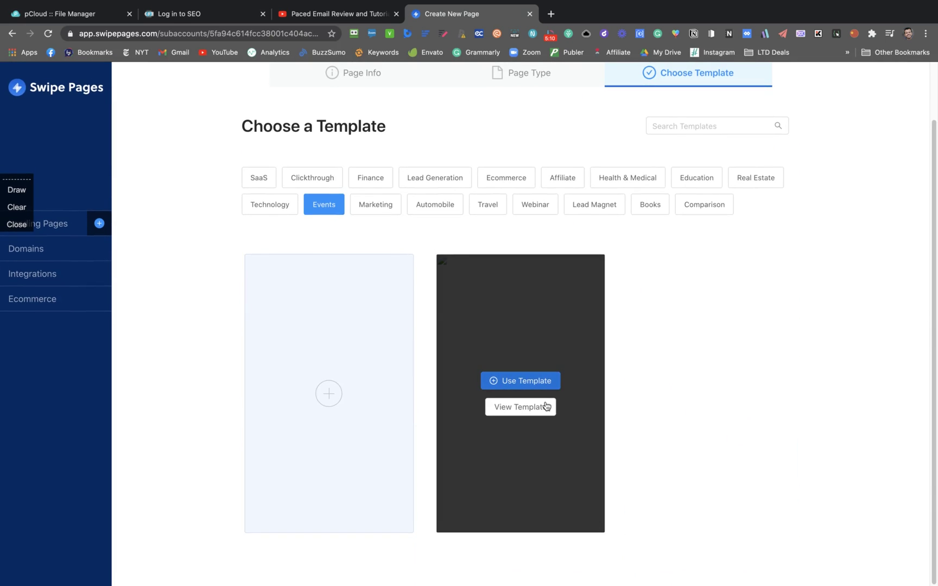
pyautogui.click(516, 407)
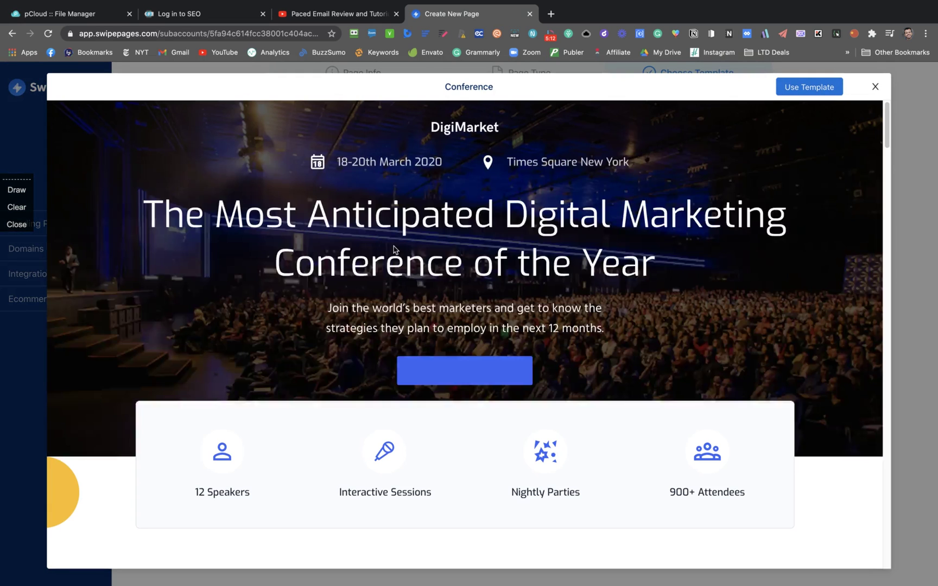
pyautogui.scroll(-15, 286, 416)
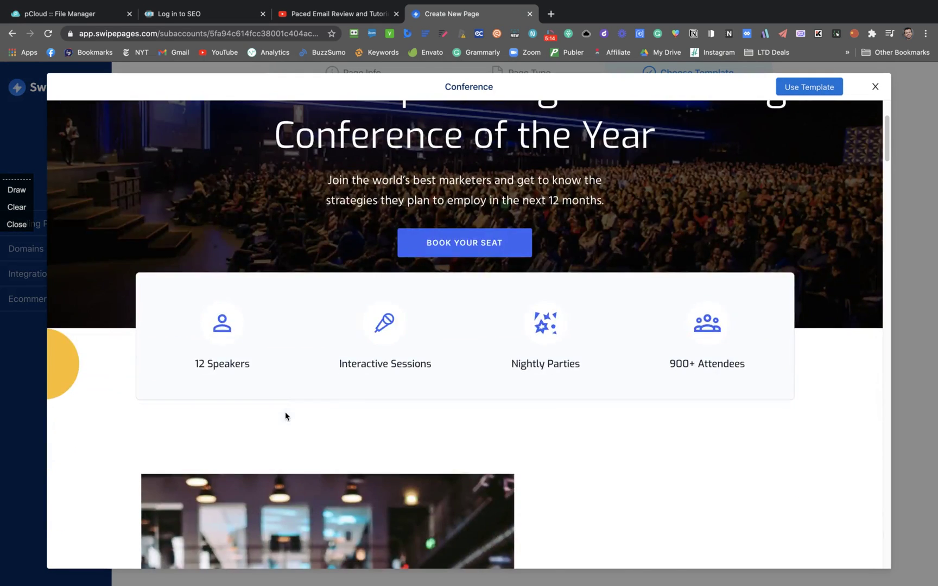
pyautogui.scroll(-20, 286, 416)
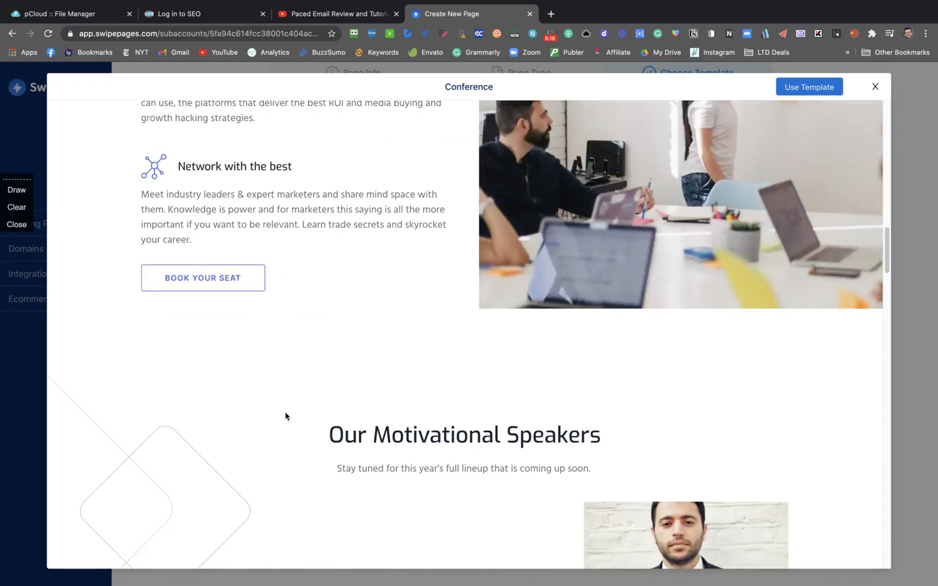
pyautogui.scroll(20, 285, 416)
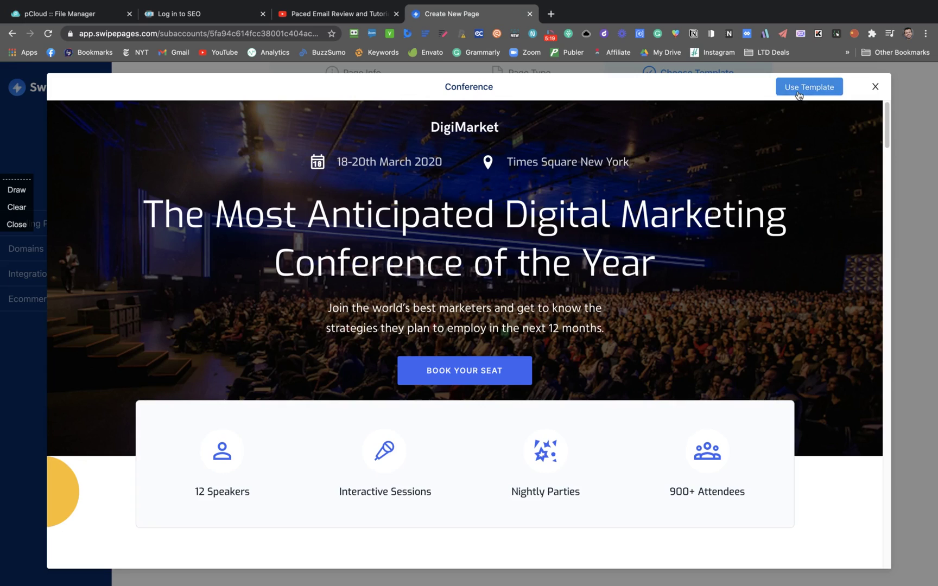
pyautogui.click(798, 92)
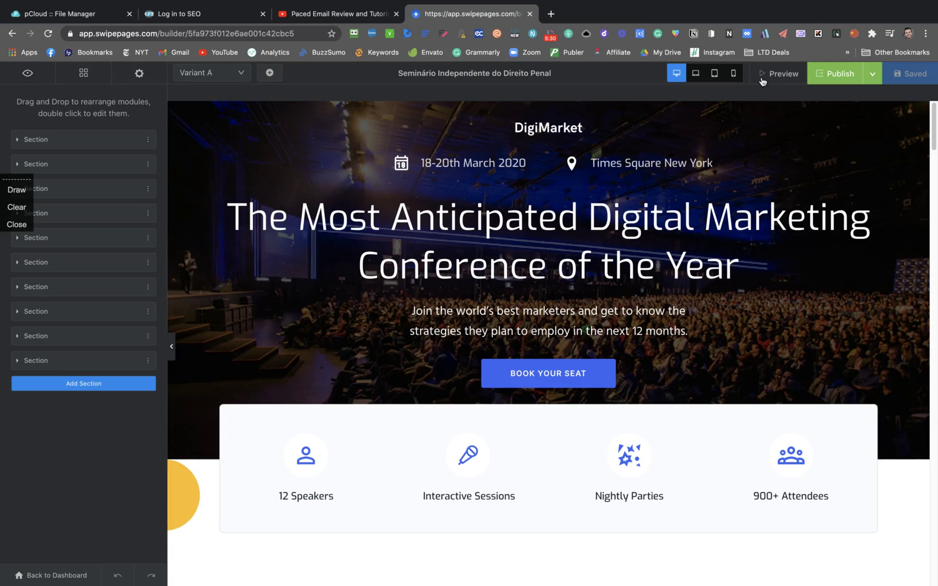
# Preview the page at laptop, tablet and mobile widths, scrolling through the phone layout
pyautogui.click(693, 80)
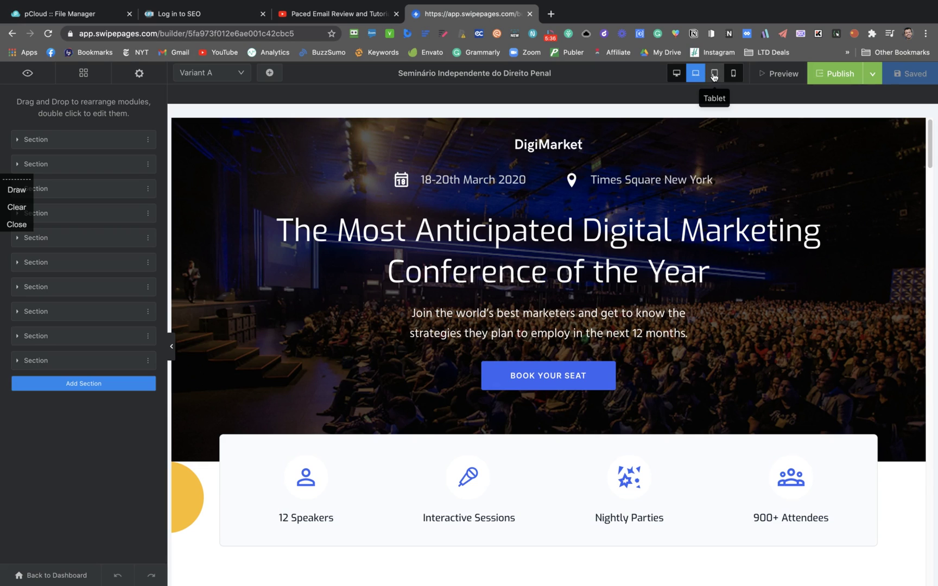
pyautogui.click(713, 75)
pyautogui.click(734, 74)
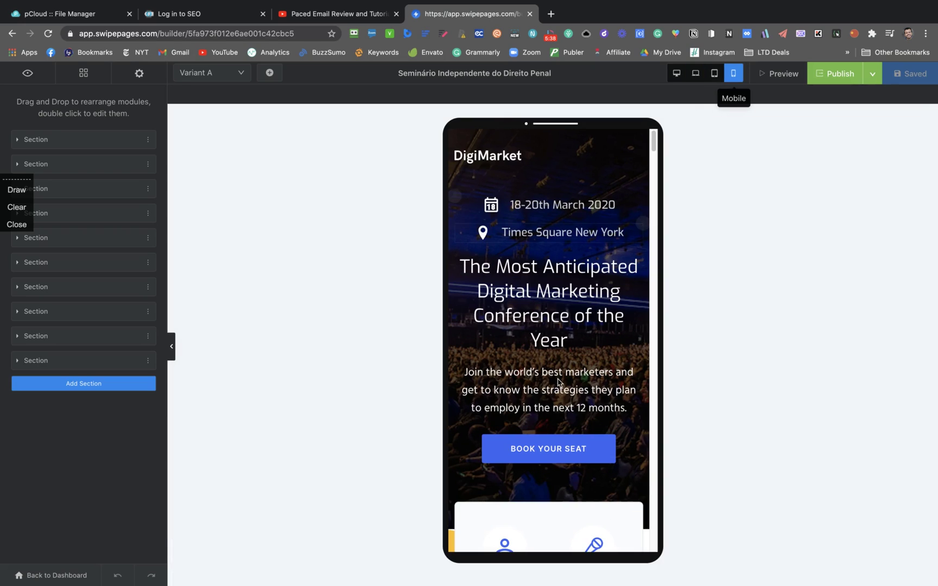
pyautogui.scroll(-8, 536, 422)
pyautogui.scroll(8, 537, 421)
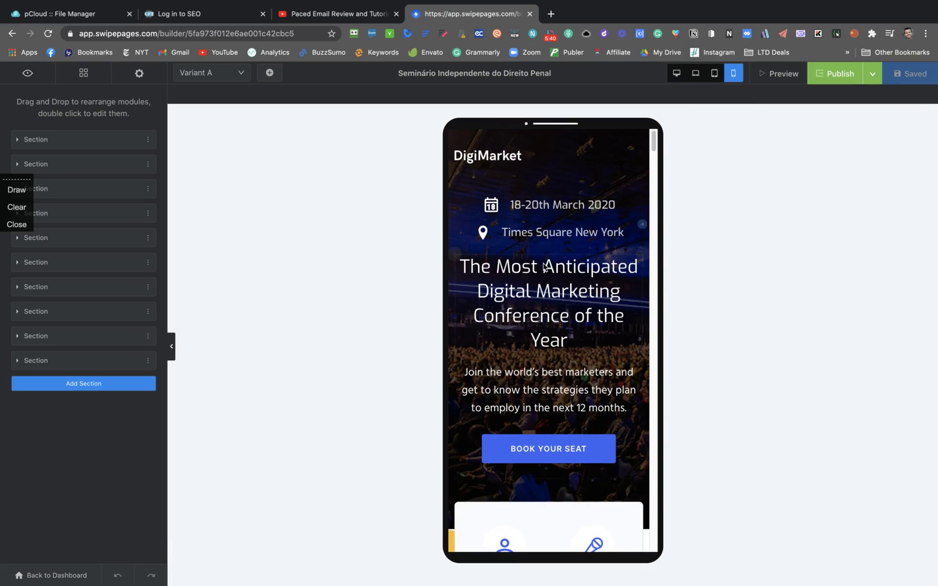
pyautogui.scroll(-8, 537, 423)
pyautogui.scroll(5, 533, 438)
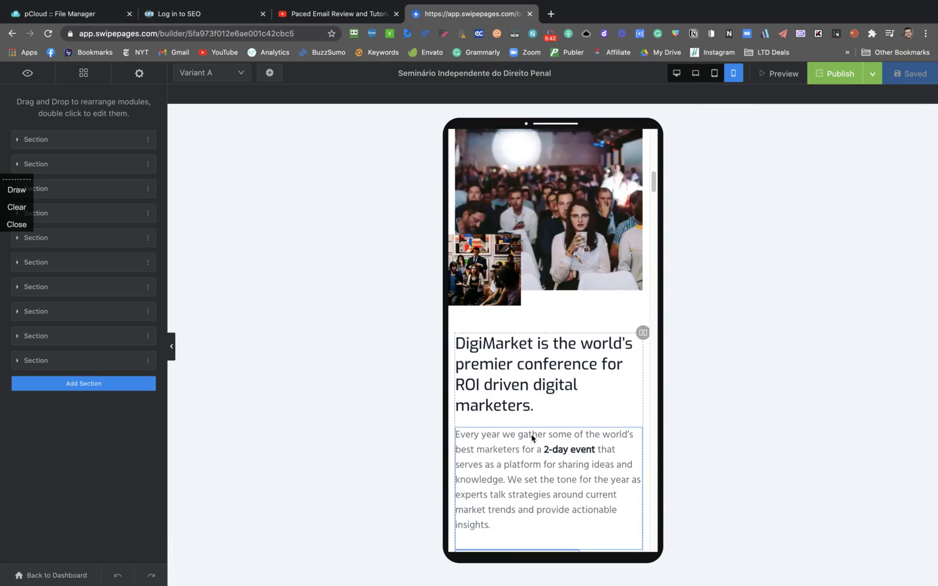
pyautogui.scroll(8, 507, 495)
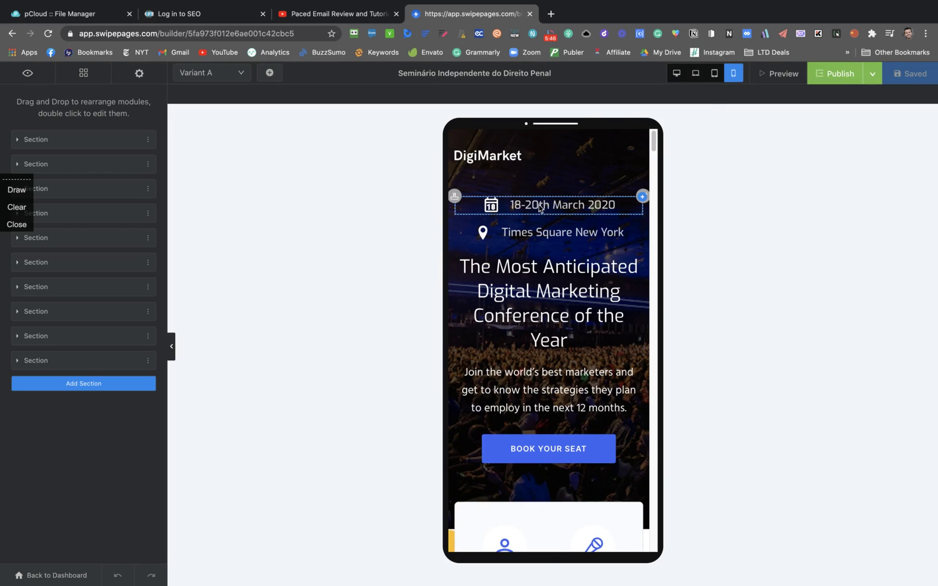
# Delete the 18-20th March 2020 date card, leaving the hero column empty without a new module
pyautogui.doubleClick(539, 206)
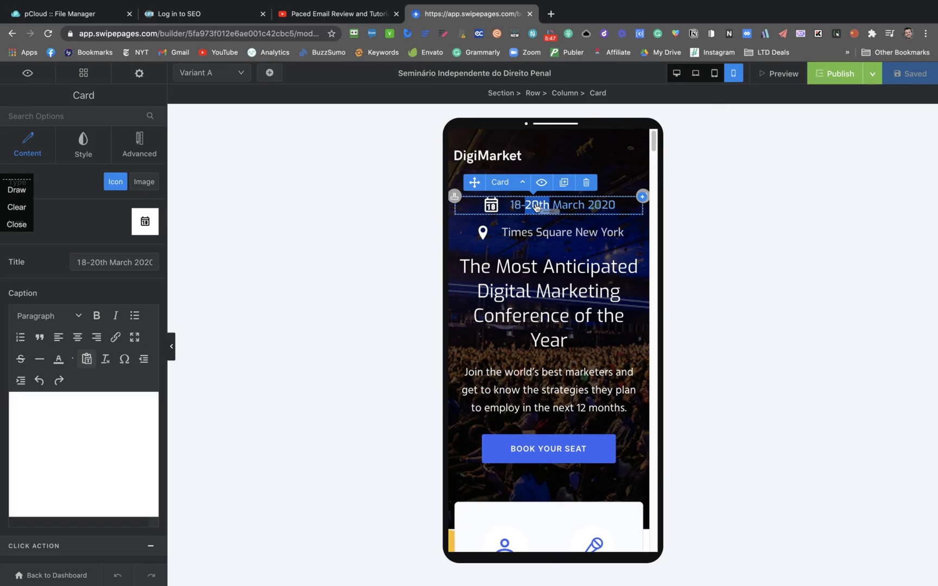
pyautogui.press('Delete')
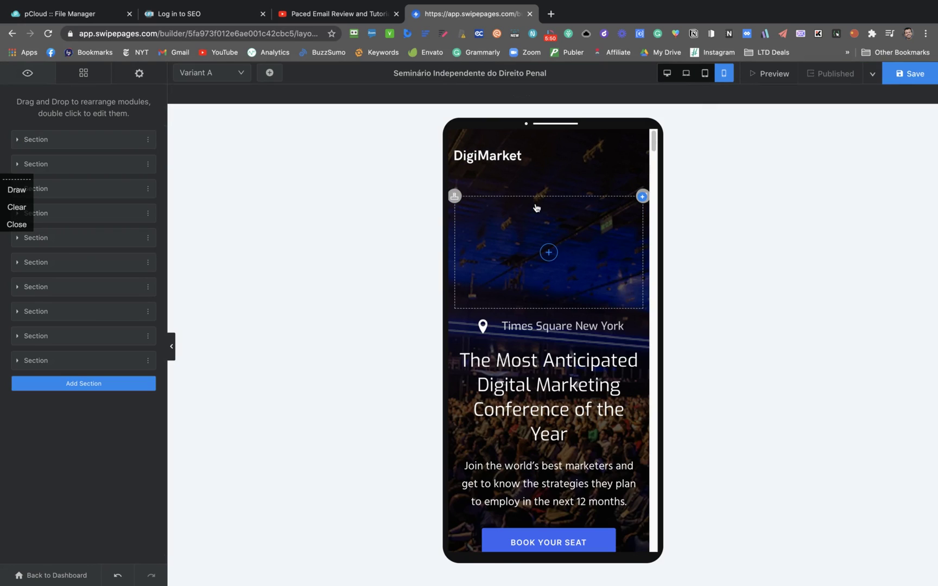
pyautogui.click(549, 254)
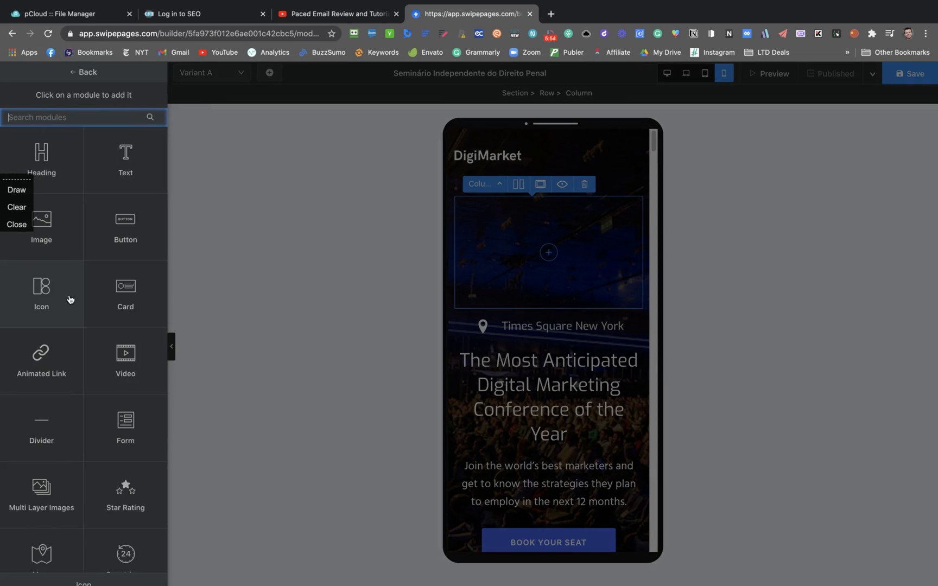
pyautogui.click(425, 195)
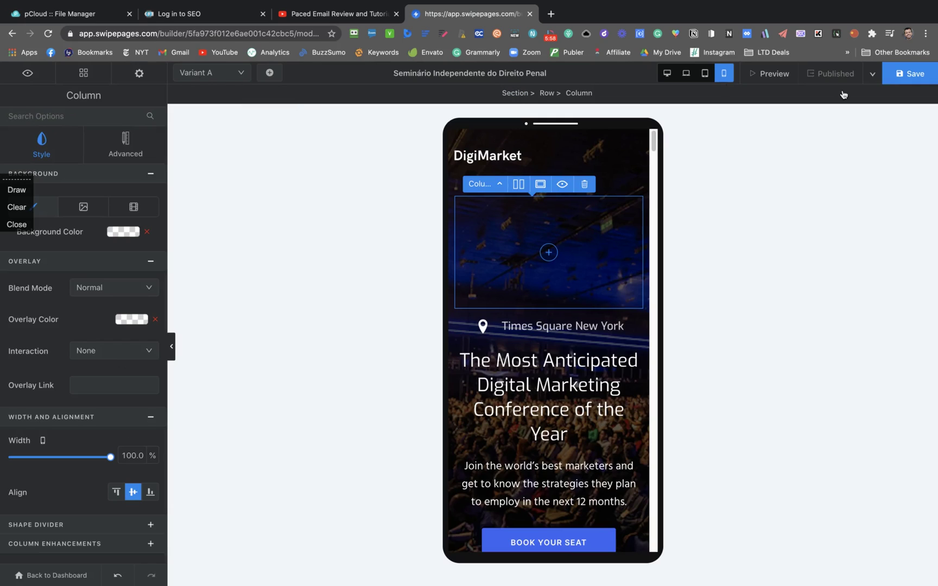
# Look over the extra publishing options and the page variant list
pyautogui.click(872, 74)
pyautogui.click(240, 75)
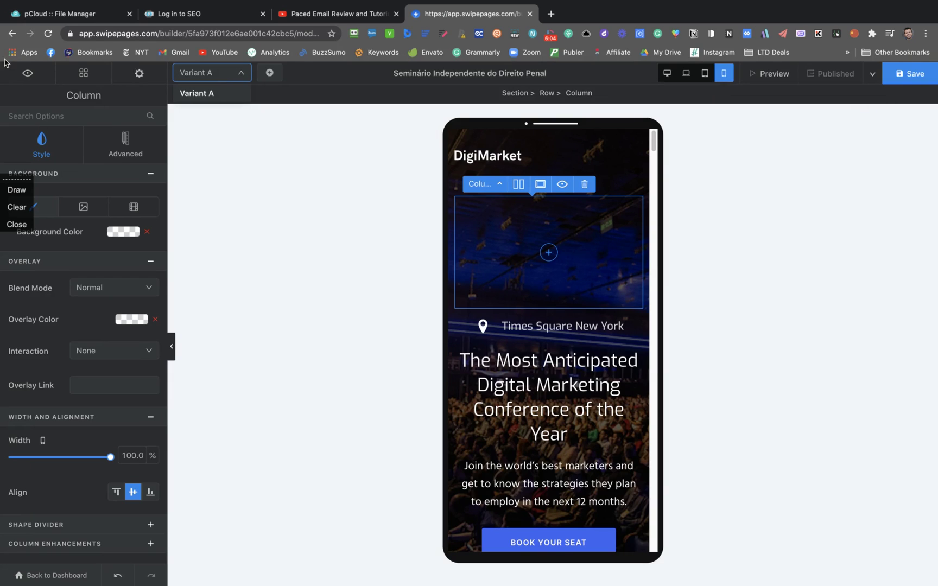
pyautogui.click(351, 217)
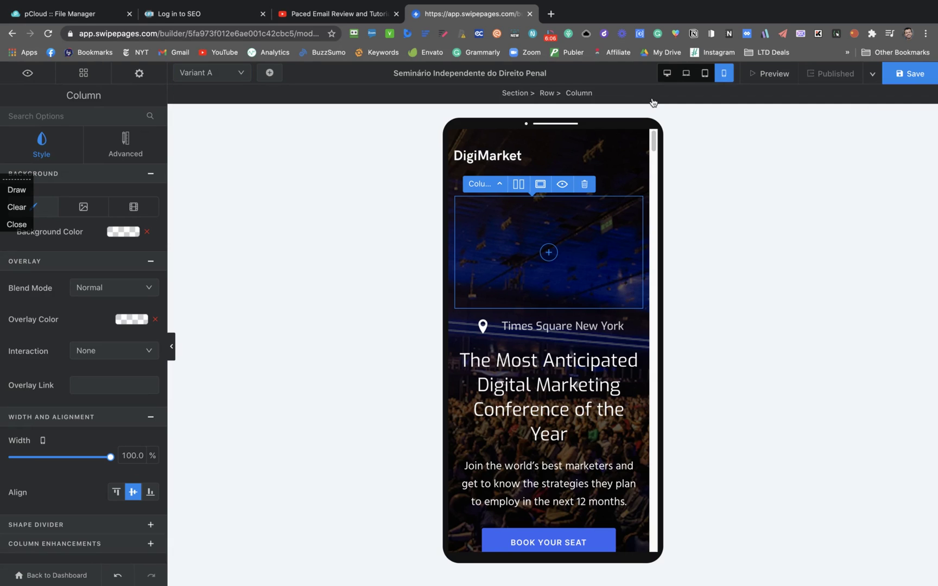
# Switch back to the desktop layout and open the Times Square New York card's settings
pyautogui.click(668, 73)
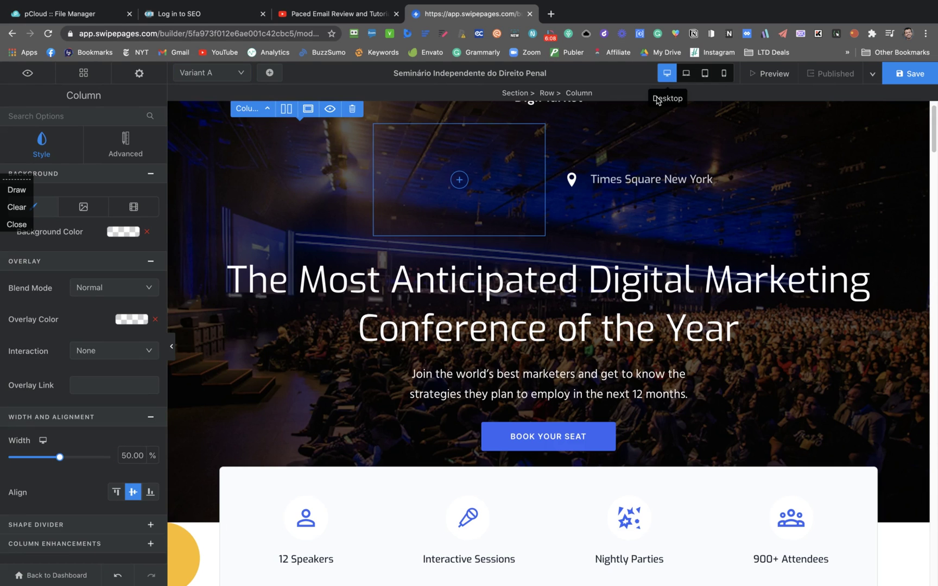
pyautogui.scroll(2, 454, 241)
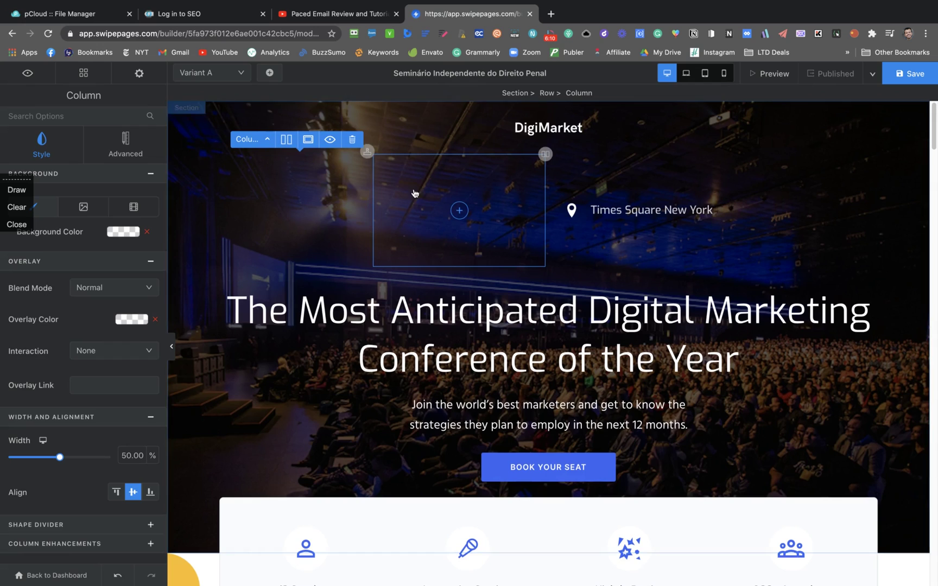
pyautogui.click(241, 75)
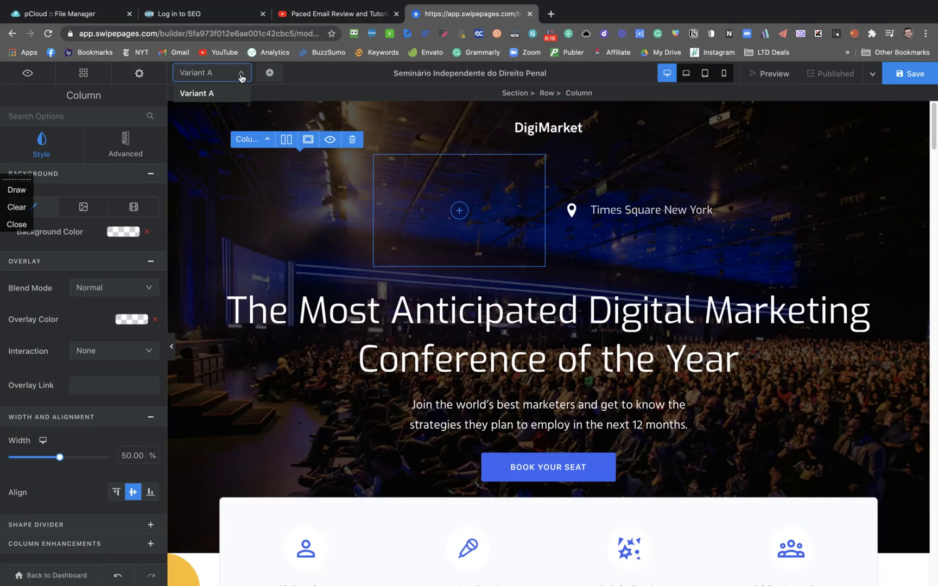
pyautogui.click(241, 76)
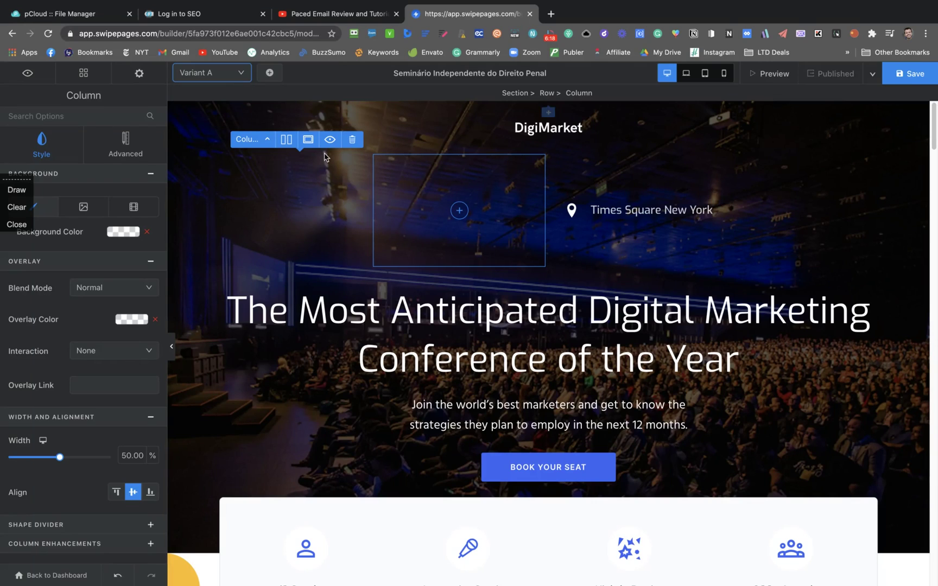
pyautogui.doubleClick(619, 211)
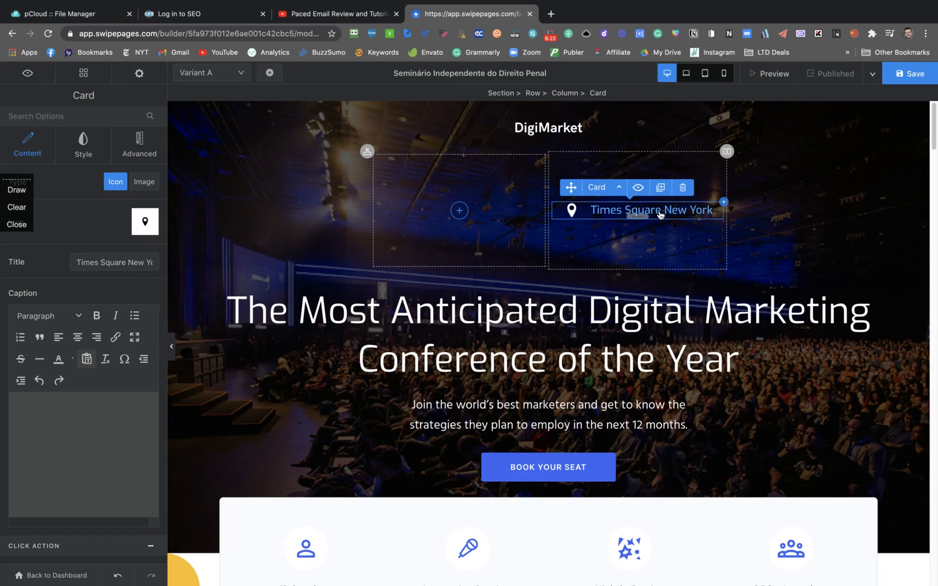
# Delete the Times Square New York card and drop a Counter module into the empty right hero column
pyautogui.click(660, 211)
pyautogui.press('Delete')
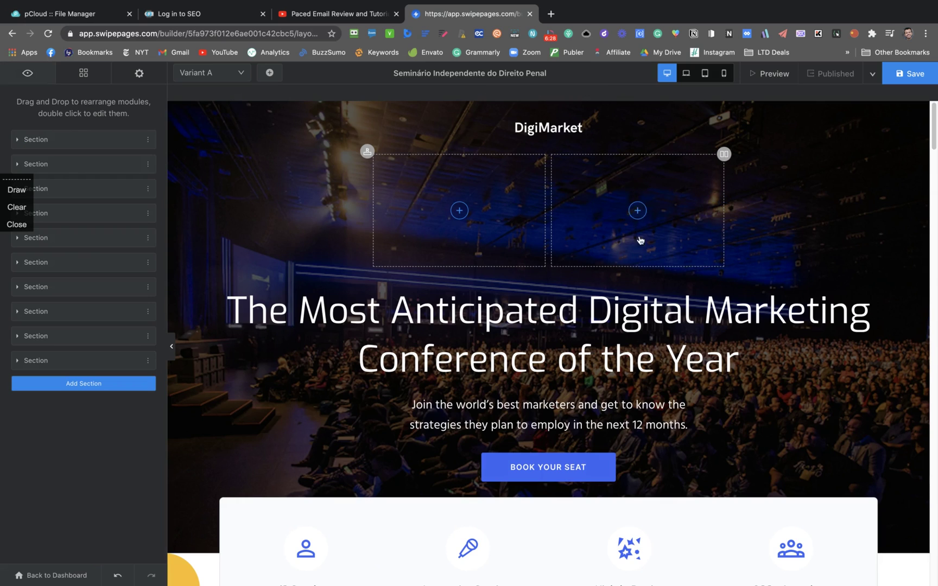
pyautogui.click(637, 211)
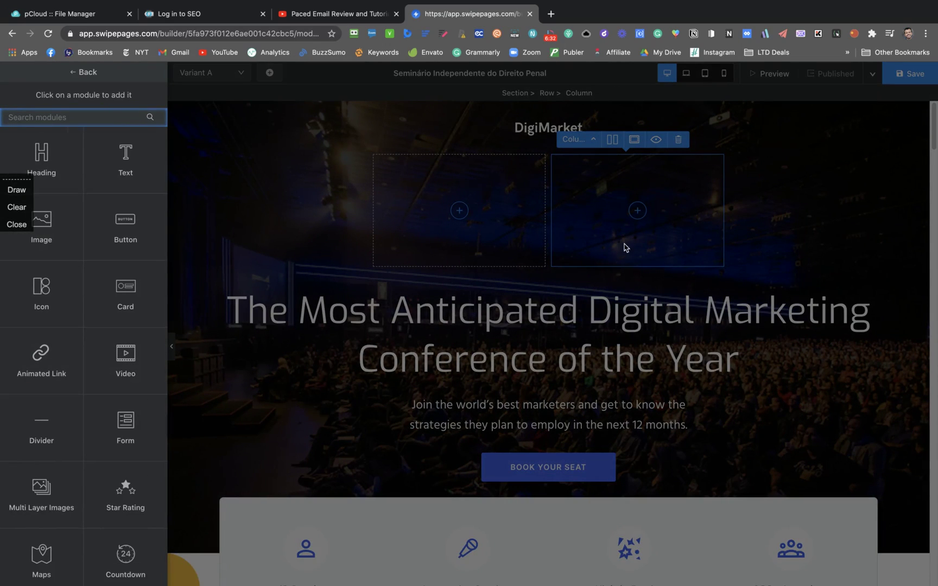
pyautogui.scroll(-10, 61, 402)
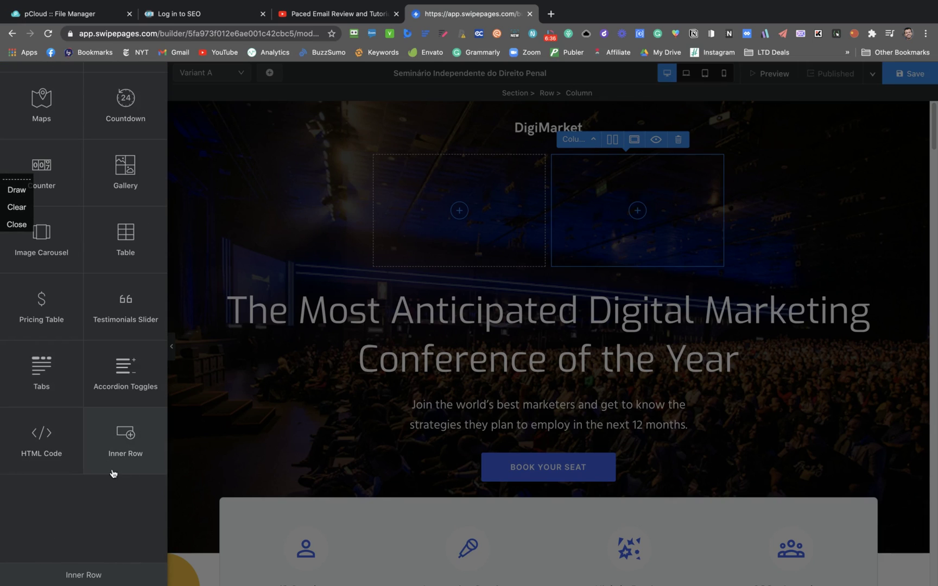
pyautogui.scroll(2, 48, 434)
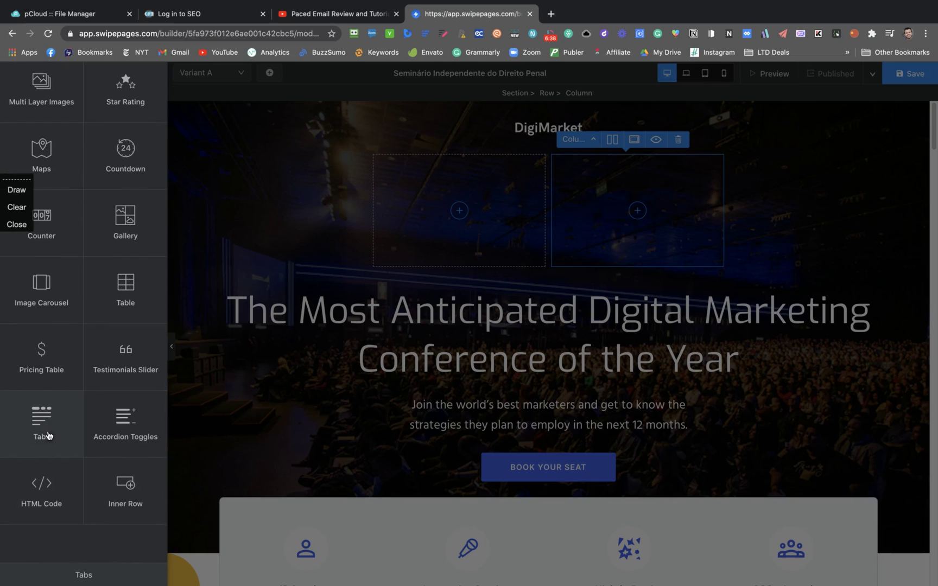
pyautogui.scroll(3, 46, 445)
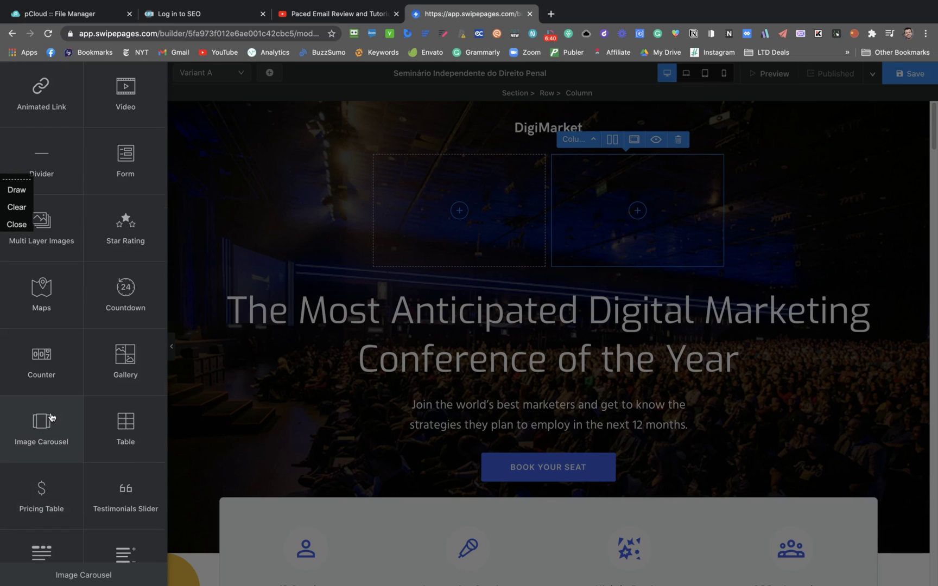
pyautogui.scroll(1, 46, 396)
pyautogui.moveTo(45, 387); pyautogui.dragTo(545, 324)
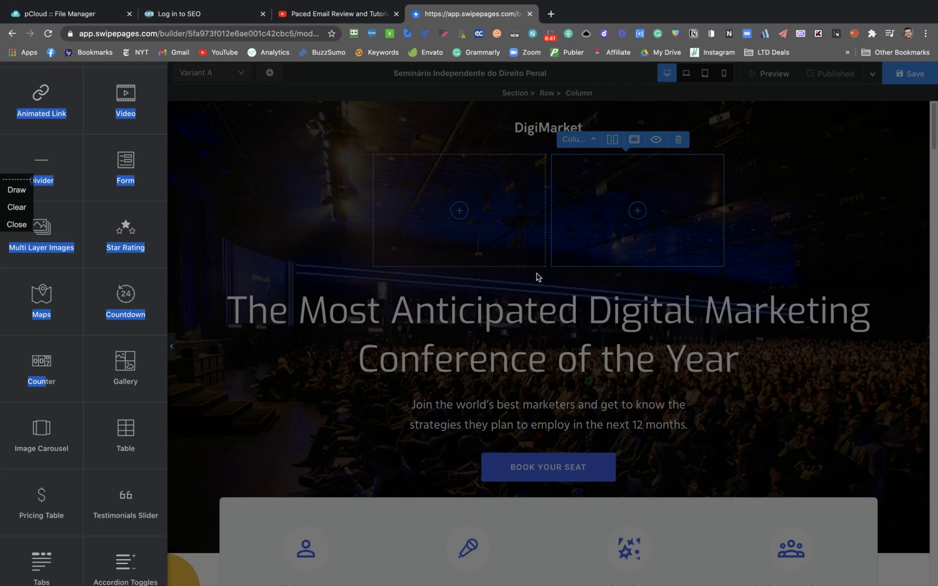
pyautogui.moveTo(34, 368); pyautogui.dragTo(637, 210)
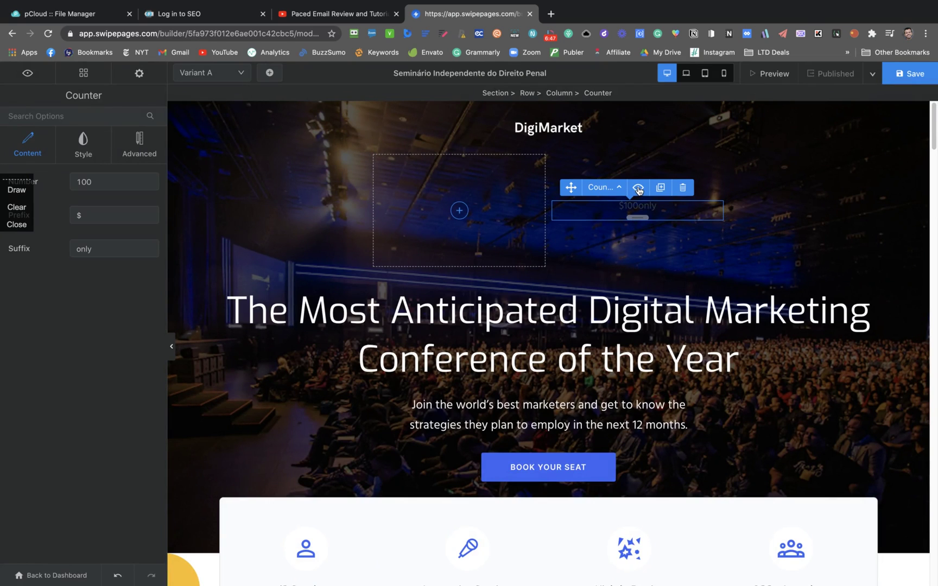
pyautogui.click(639, 188)
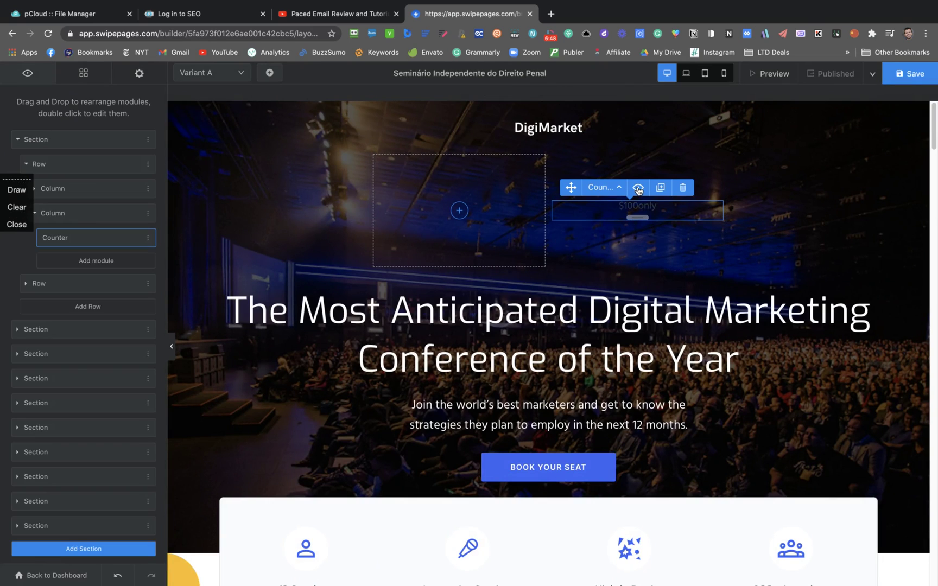
pyautogui.click(77, 263)
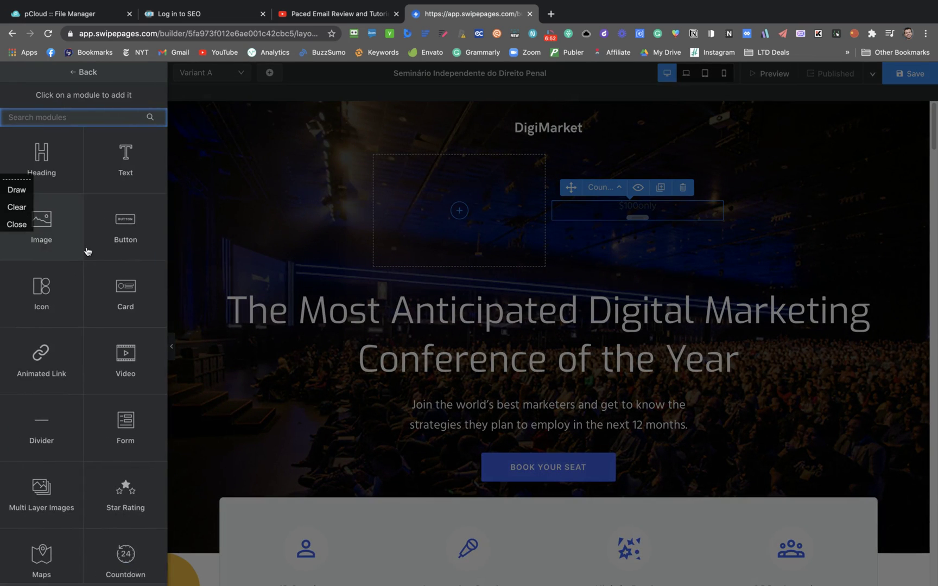
pyautogui.click(357, 302)
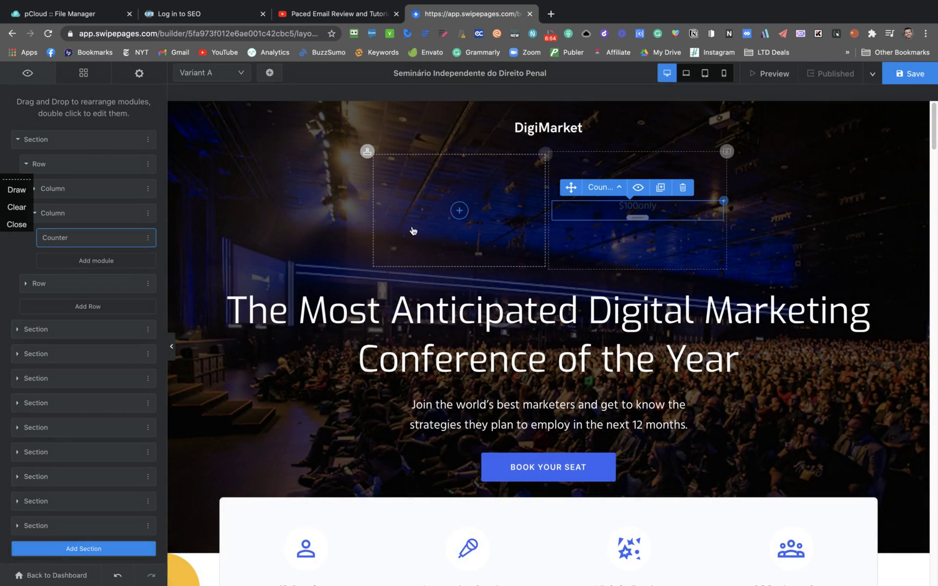
pyautogui.click(450, 217)
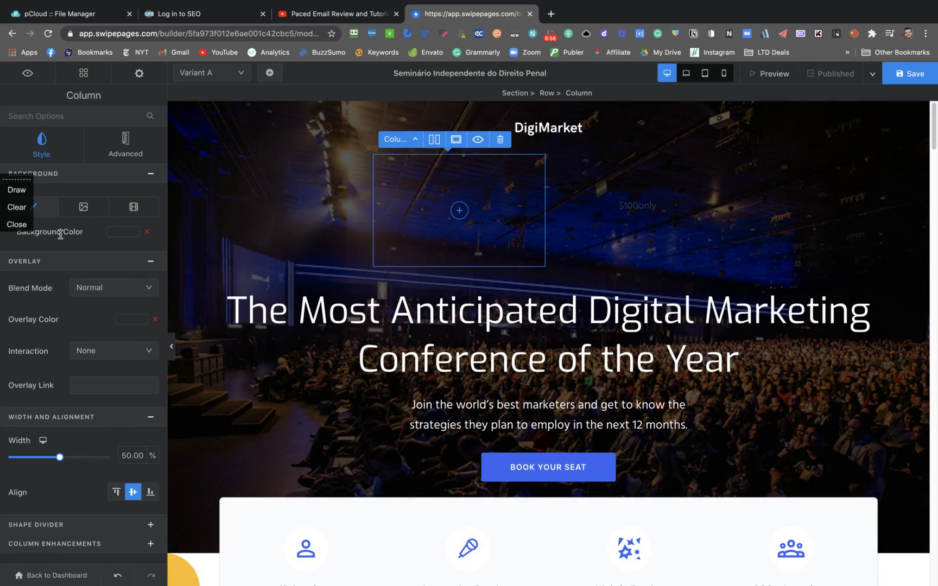
pyautogui.click(460, 212)
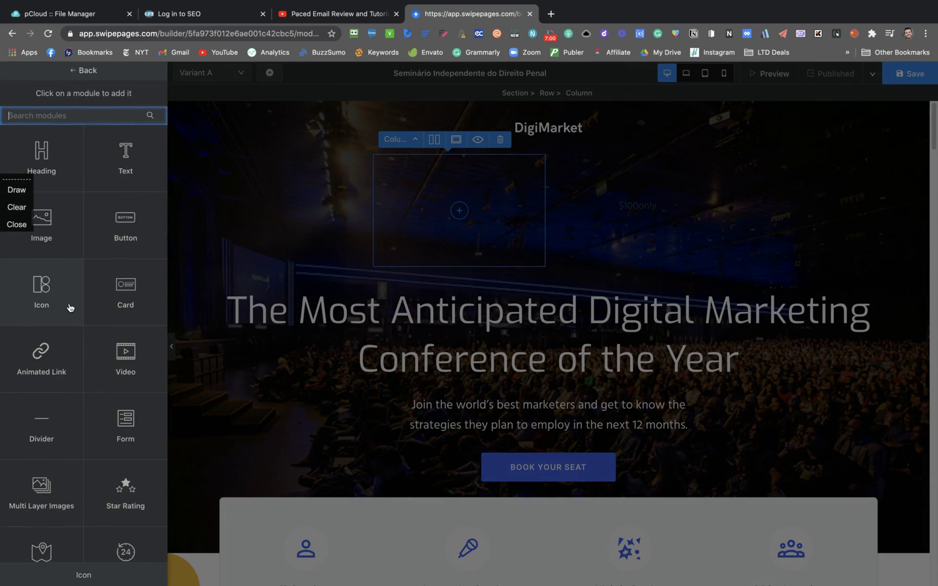
pyautogui.scroll(-1, 69, 304)
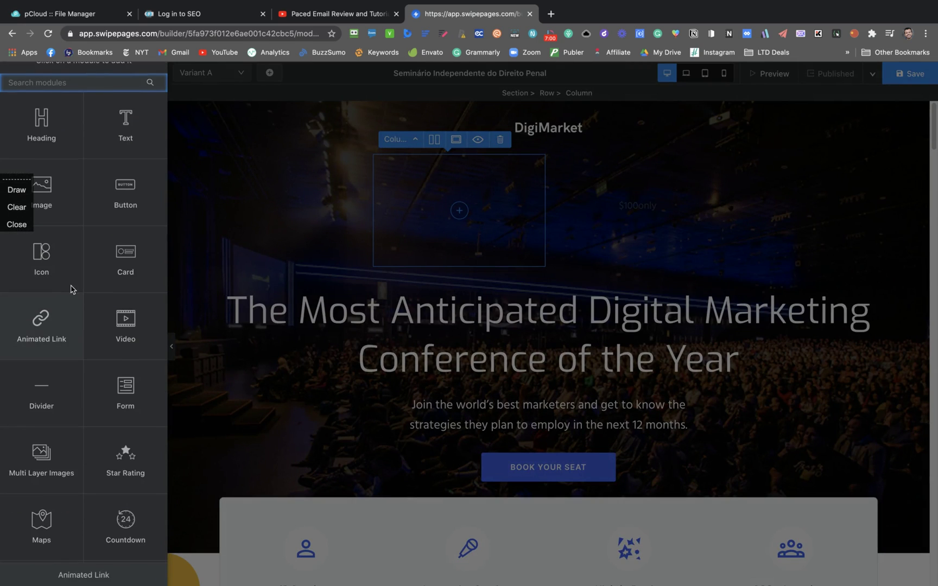
pyautogui.click(125, 189)
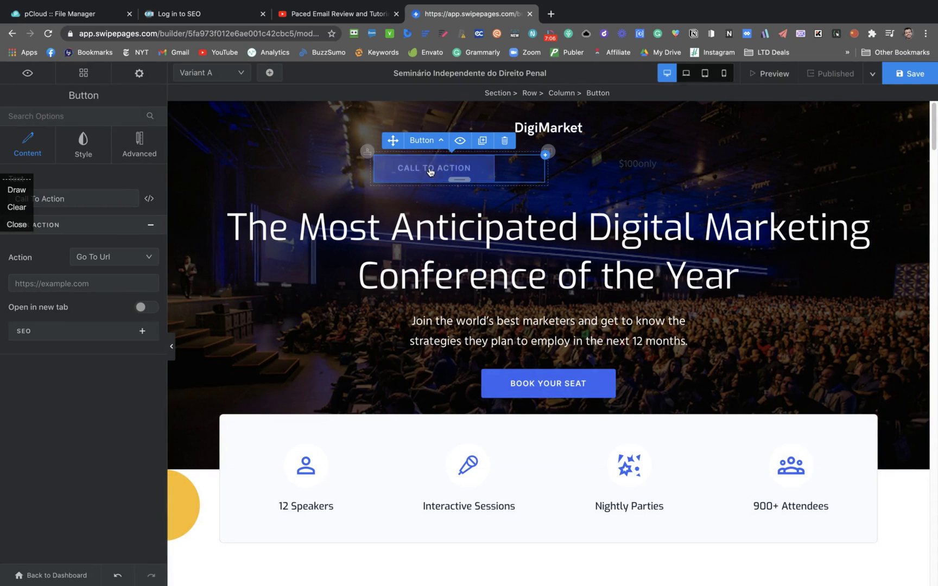
pyautogui.click(438, 143)
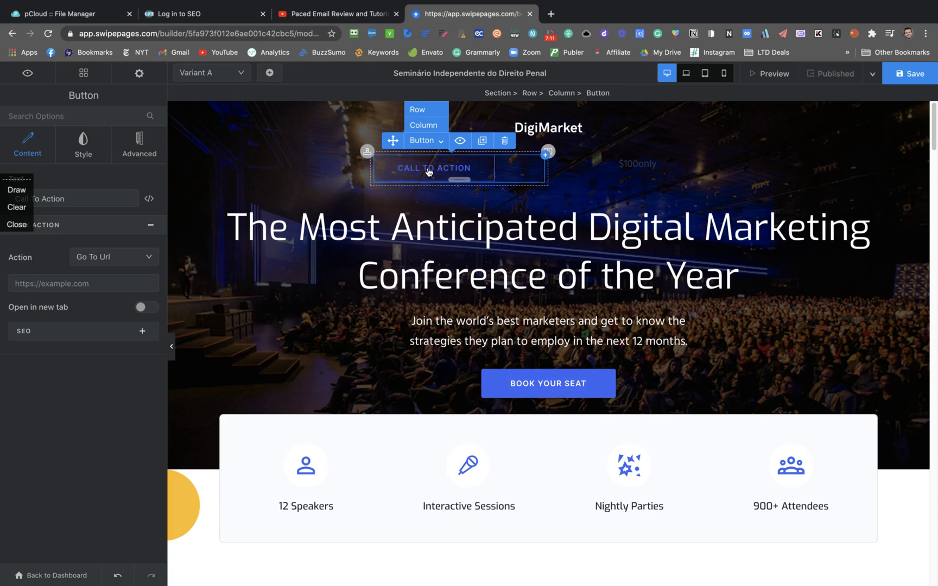
pyautogui.click(545, 156)
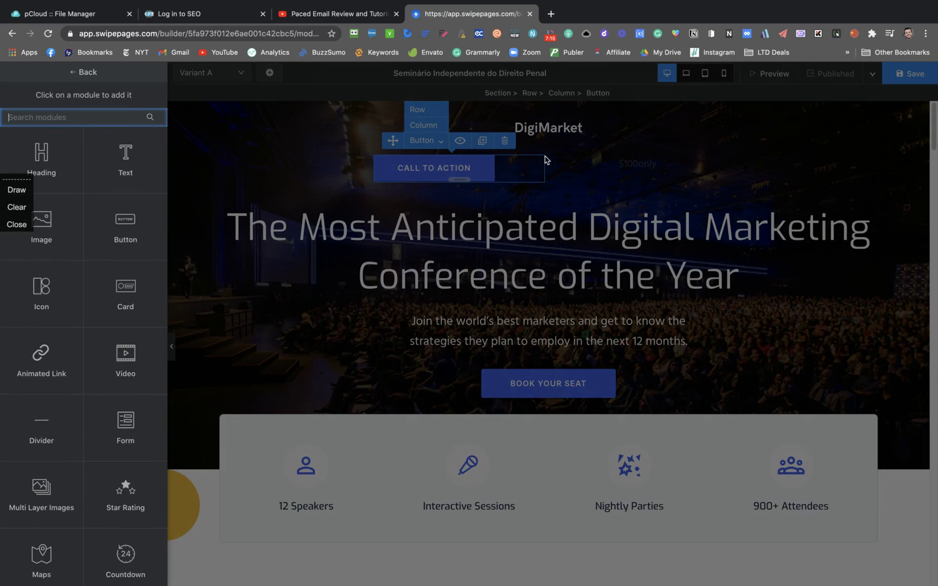
pyautogui.click(291, 339)
# Retype the third feature label from 'Nightly Parties' to 'I'm changing the text', correcting a typo
pyautogui.scroll(-3, 437, 291)
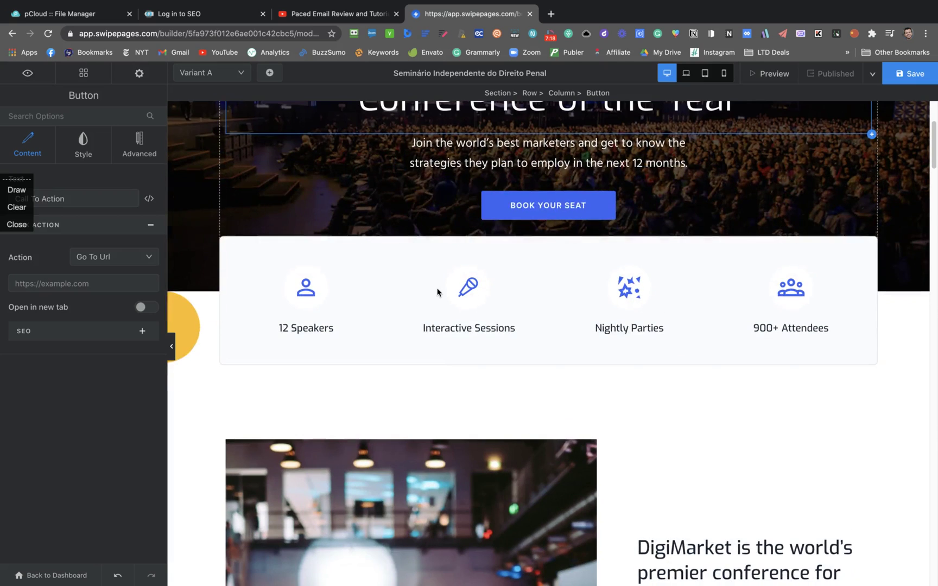
pyautogui.scroll(-1, 439, 381)
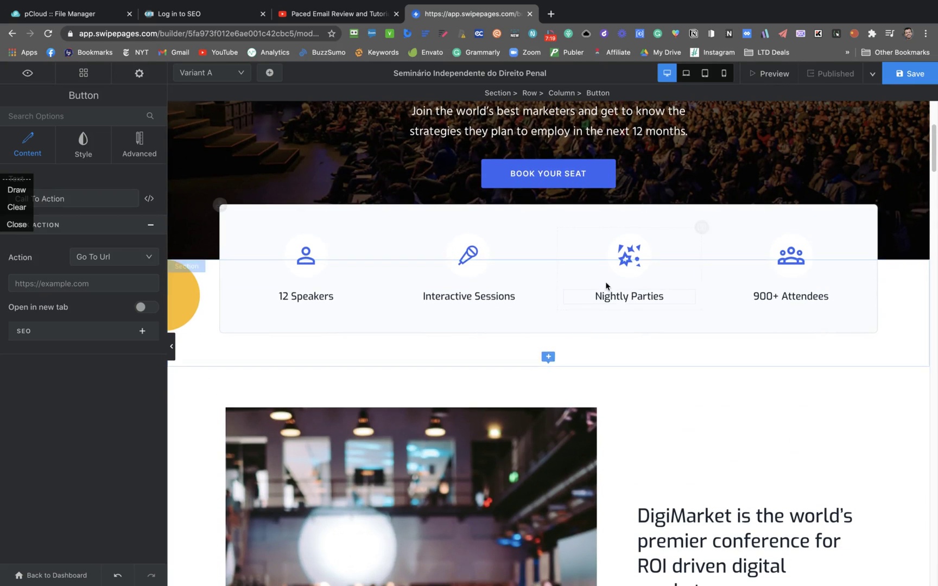
pyautogui.doubleClick(620, 298)
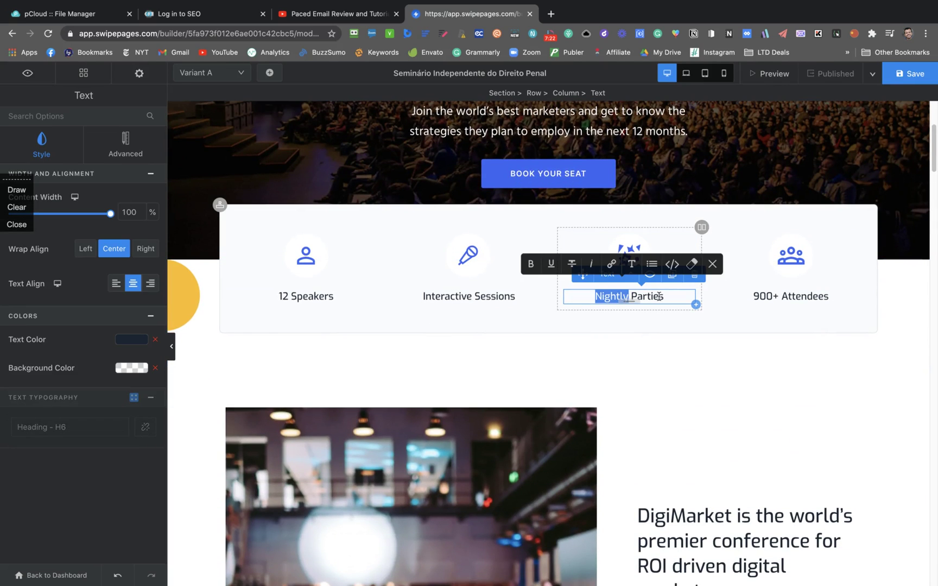
pyautogui.click(660, 297)
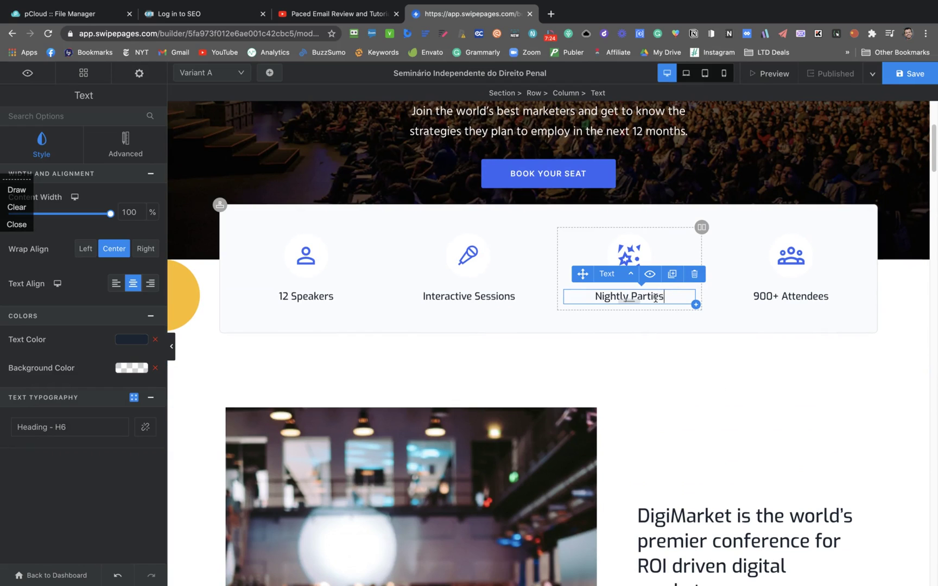
pyautogui.press('BackSpace')
pyautogui.press('BackSpace')
pyautogui.press('BackSpace')
pyautogui.press('BackSpace')
pyautogui.press('BackSpace')
pyautogui.press('BackSpace')
pyautogui.press('BackSpace')
pyautogui.press('BackSpace')
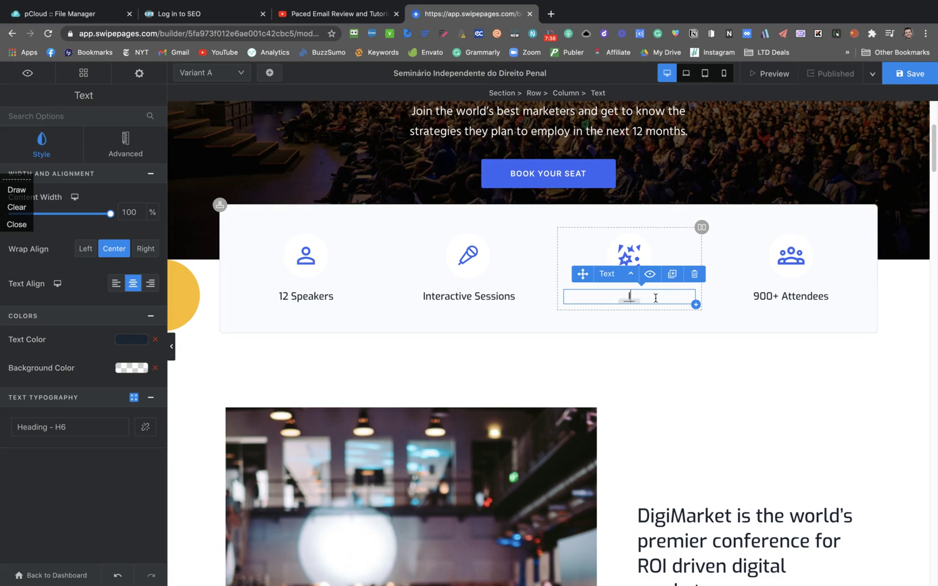
pyautogui.write('ing the tecx')
pyautogui.press('BackSpace')
pyautogui.press('BackSpace')
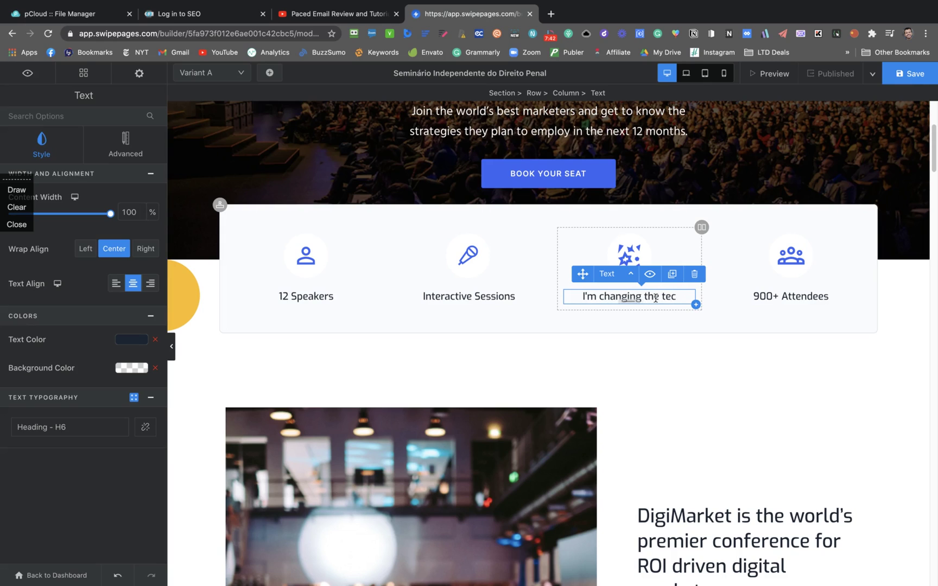
pyautogui.write('xt')
pyautogui.click(656, 367)
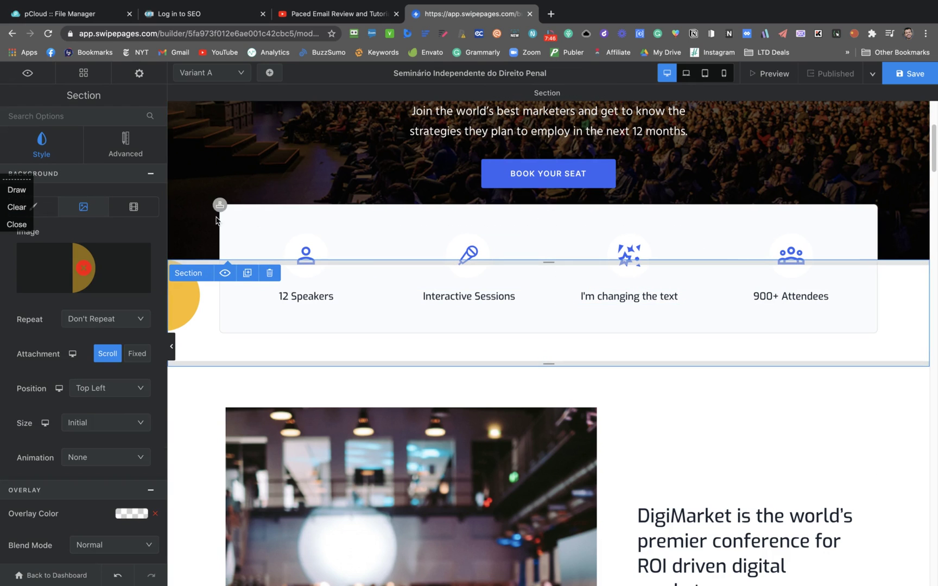
pyautogui.scroll(4, 374, 295)
pyautogui.scroll(-5, 319, 292)
pyautogui.scroll(-10, 318, 292)
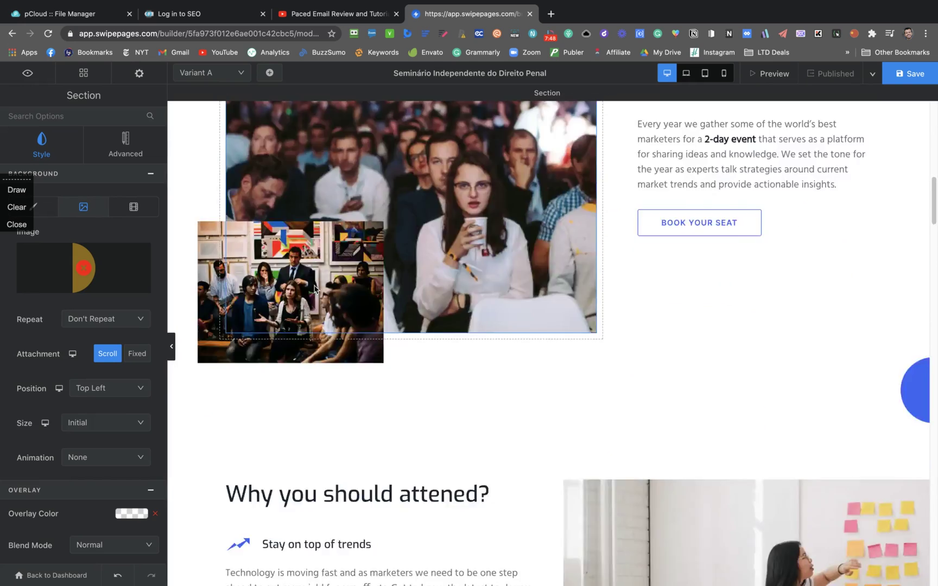
pyautogui.scroll(-5, 315, 290)
pyautogui.scroll(-12, 314, 289)
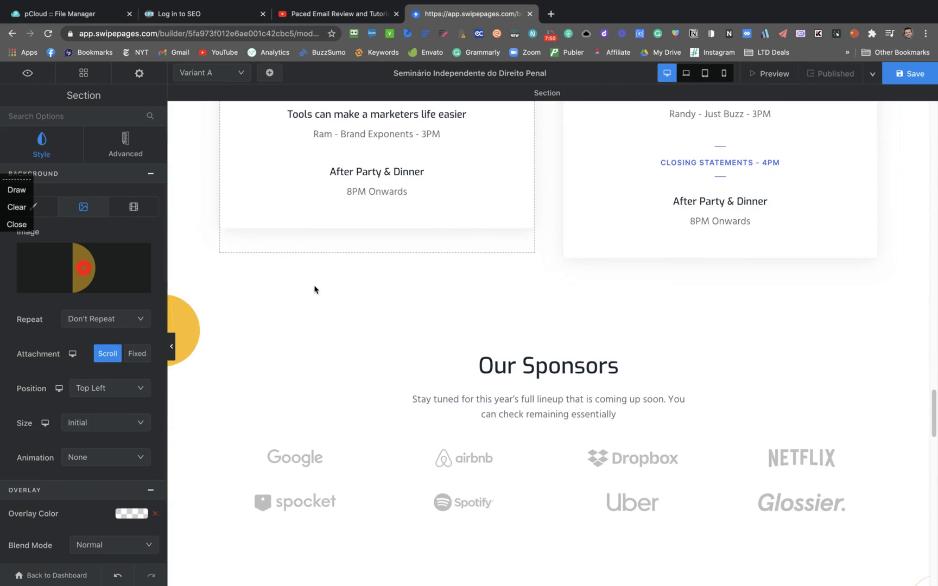
pyautogui.scroll(-8, 314, 290)
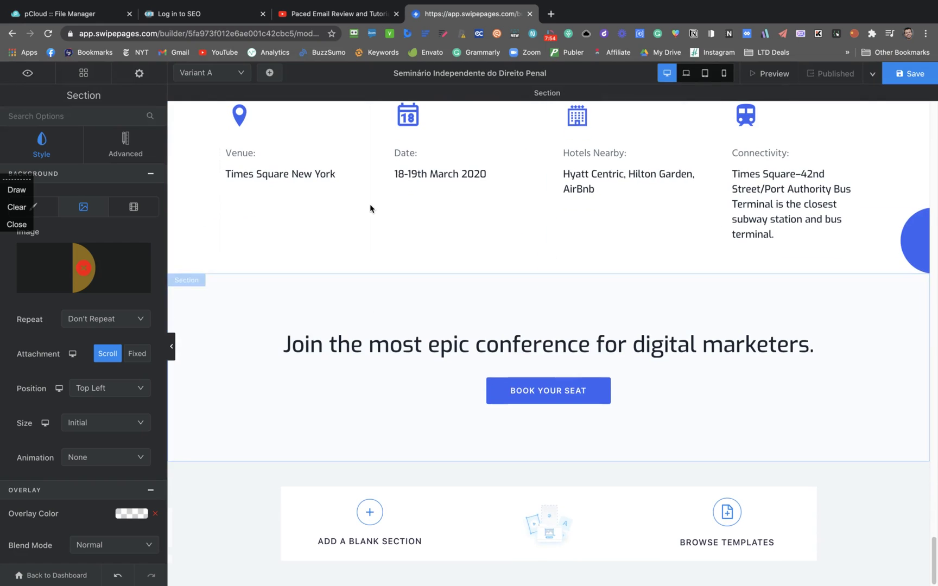
pyautogui.scroll(3, 195, 247)
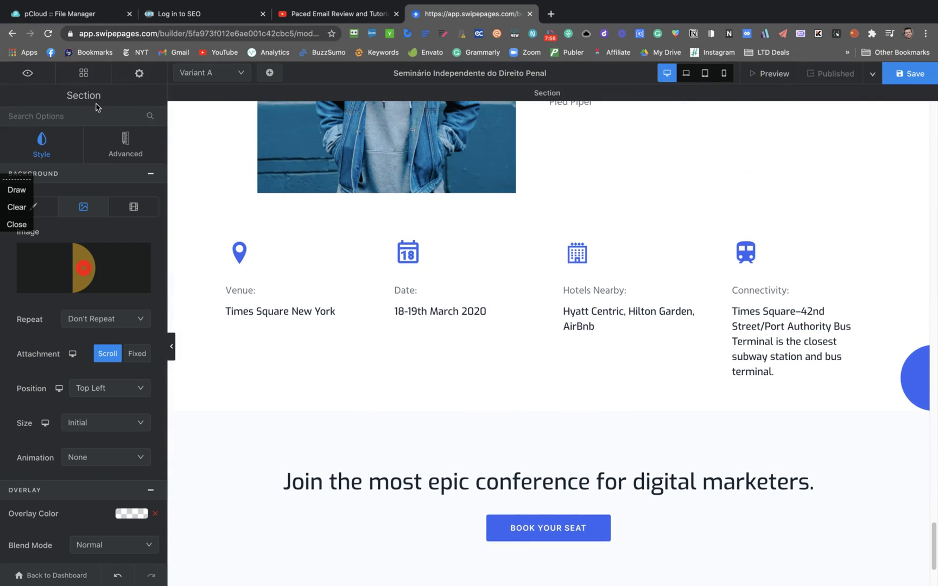
pyautogui.scroll(-3, 474, 410)
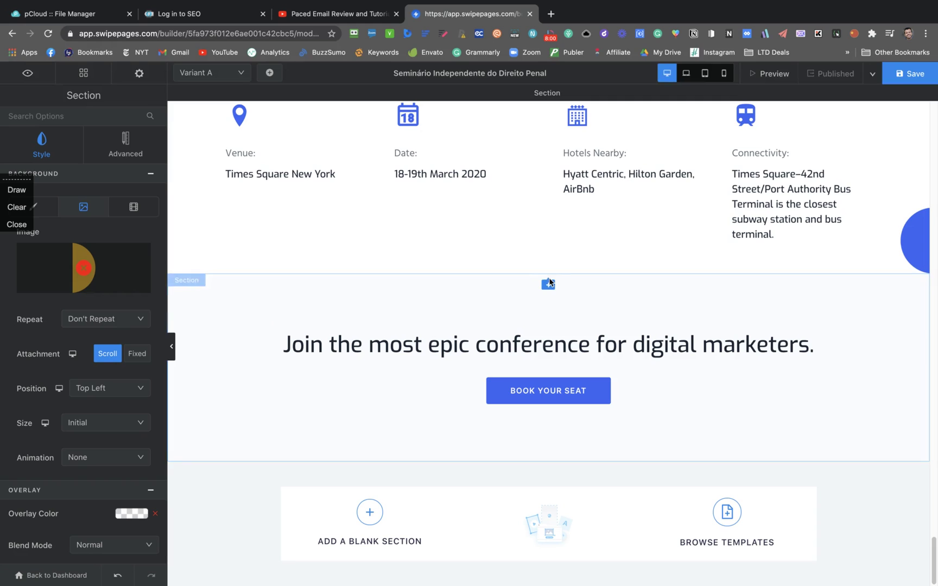
pyautogui.scroll(10, 547, 287)
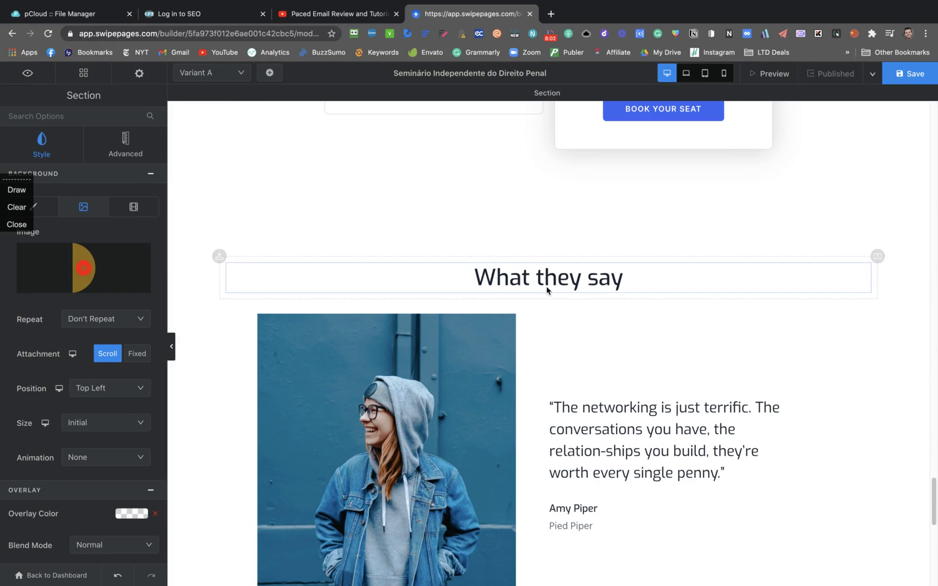
pyautogui.scroll(2, 543, 282)
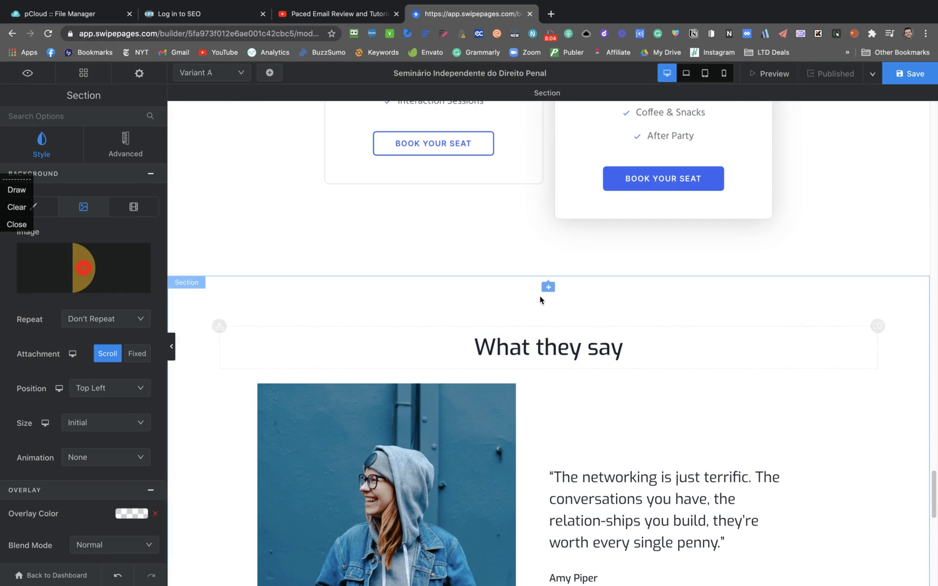
# Insert a single-column row above the What they say section and add an Image module to it
pyautogui.click(546, 288)
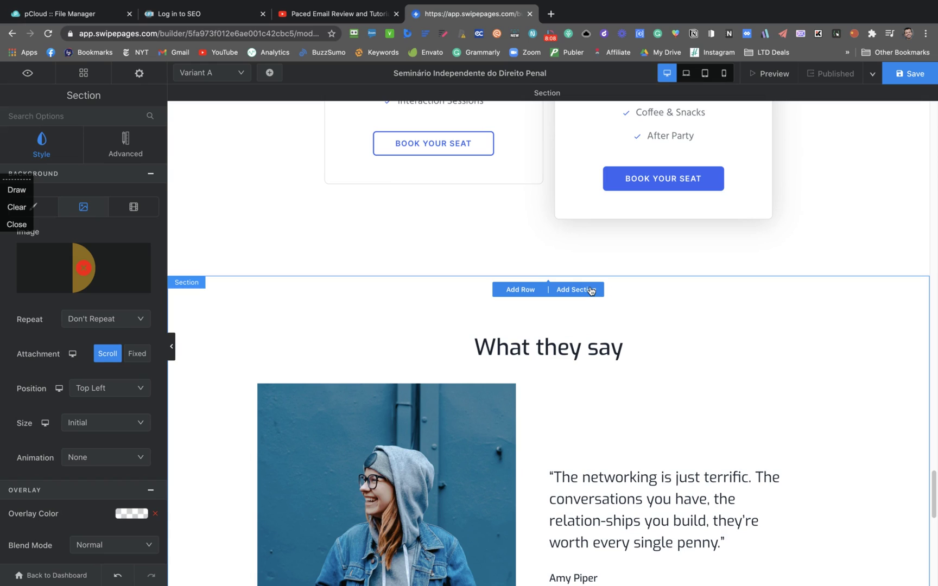
pyautogui.click(510, 288)
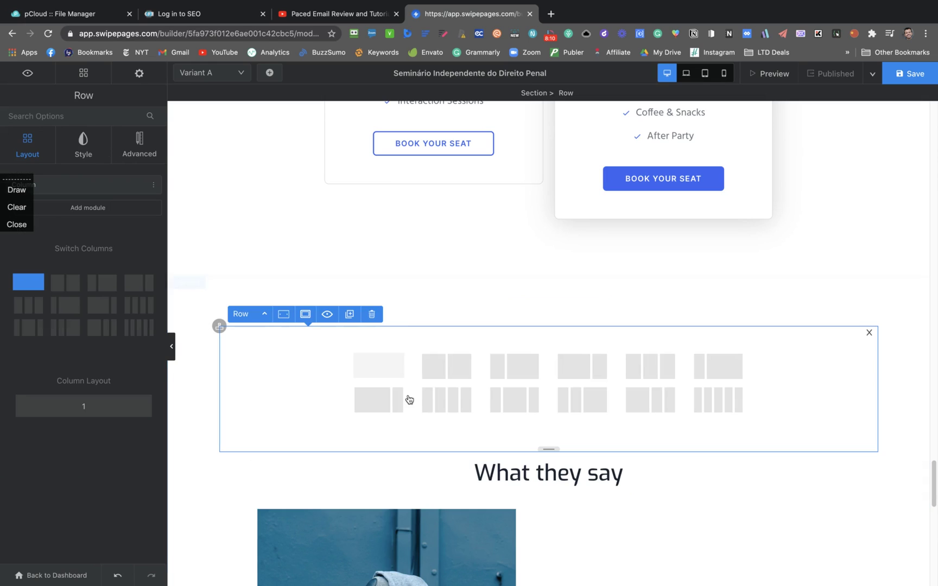
pyautogui.click(366, 367)
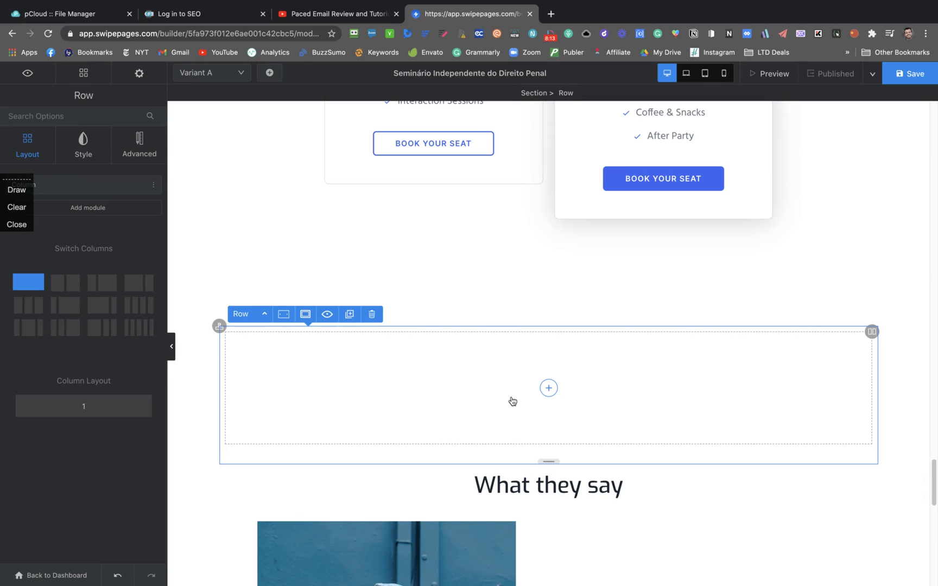
pyautogui.click(547, 389)
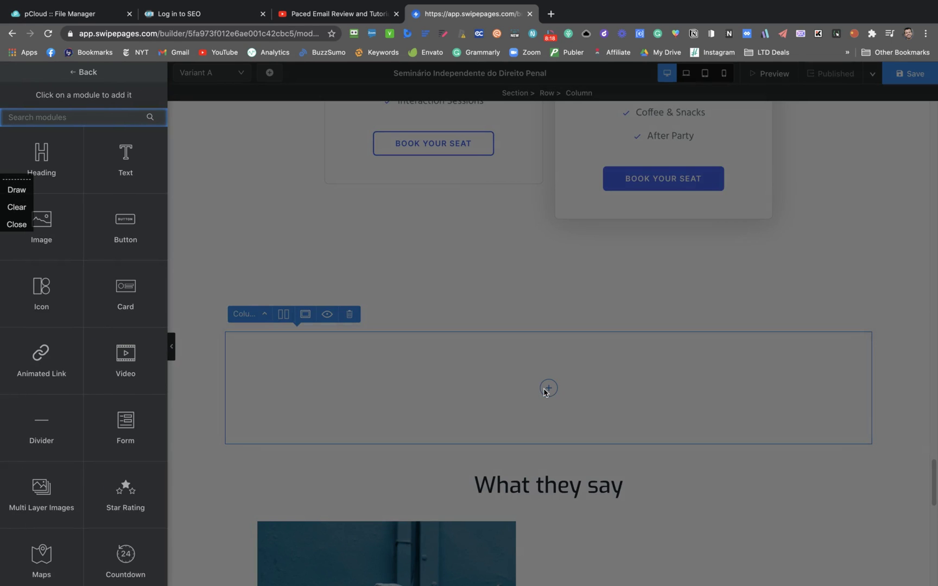
pyautogui.click(21, 224)
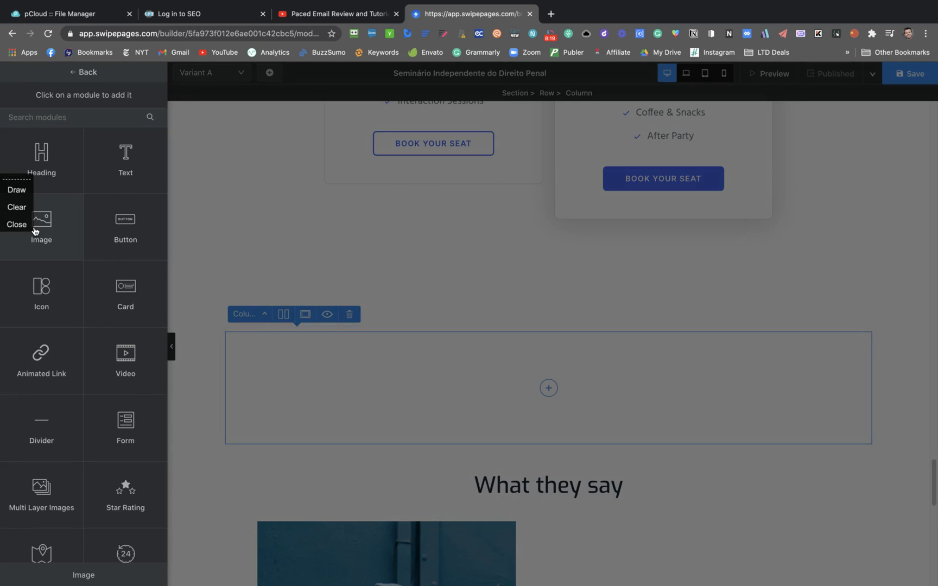
pyautogui.click(558, 443)
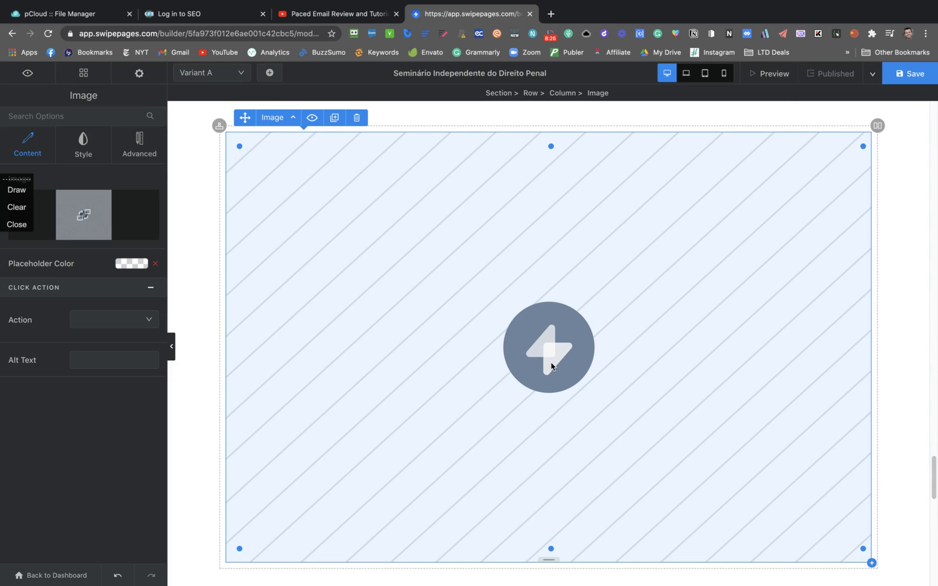
# Fill the image with the misty blue mountains photo from the free stock library
pyautogui.click(276, 124)
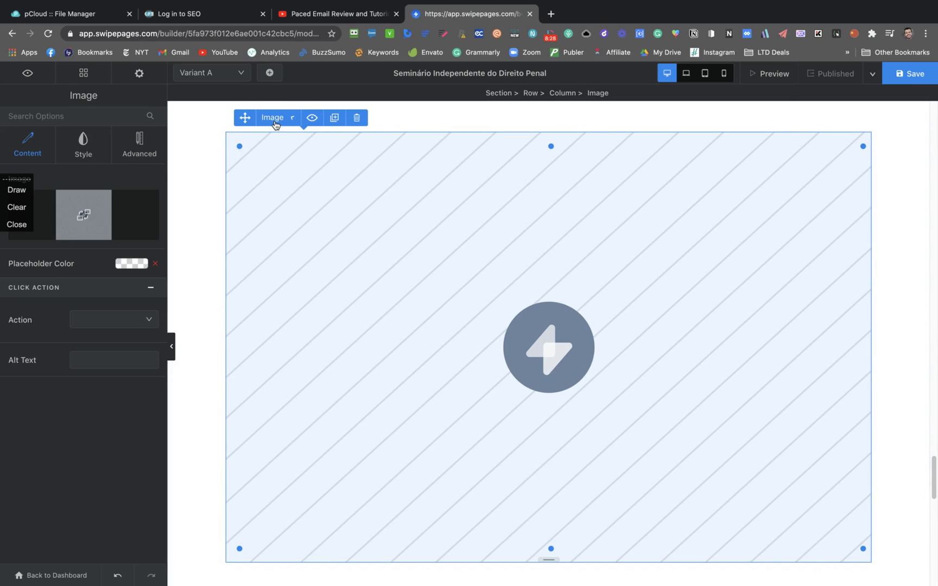
pyautogui.click(74, 220)
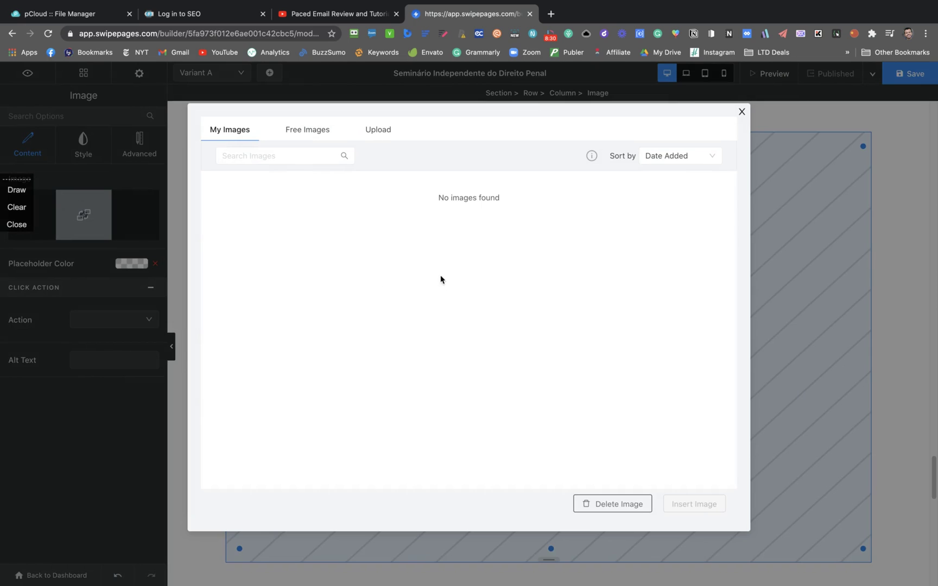
pyautogui.click(308, 136)
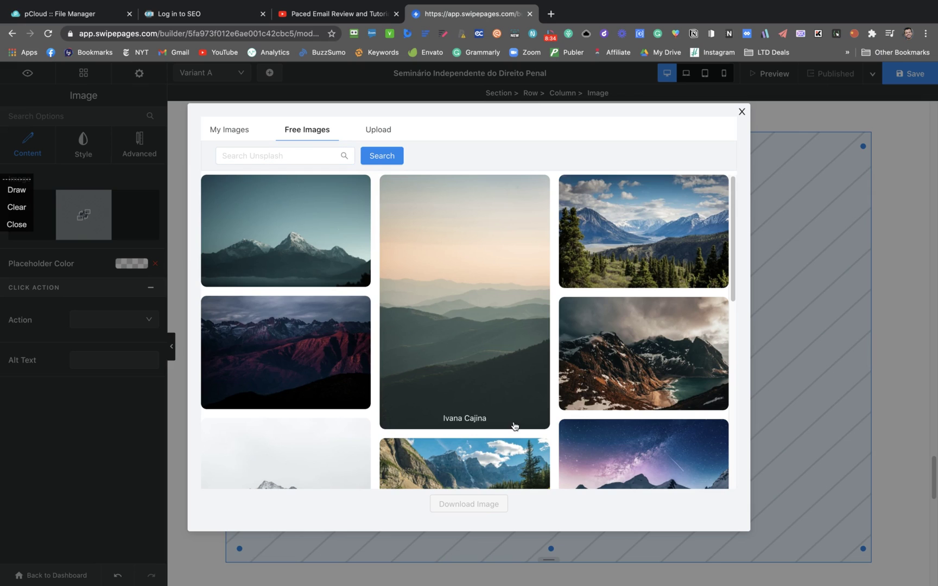
pyautogui.scroll(-6, 624, 337)
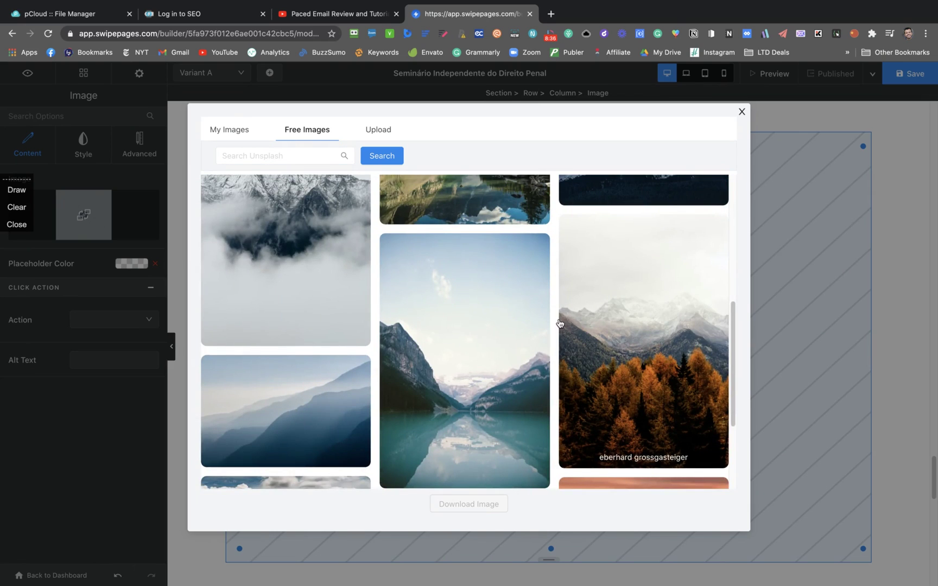
pyautogui.click(260, 416)
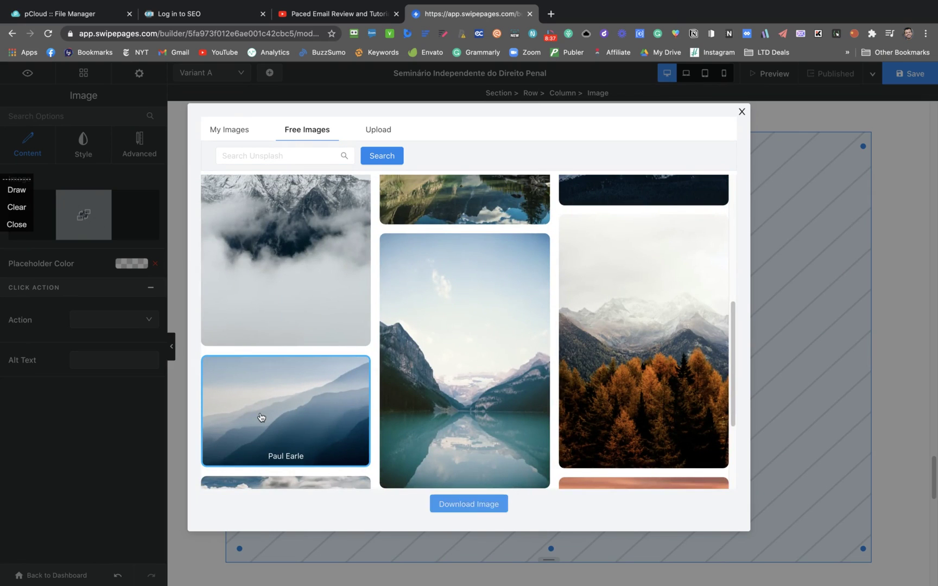
pyautogui.click(486, 504)
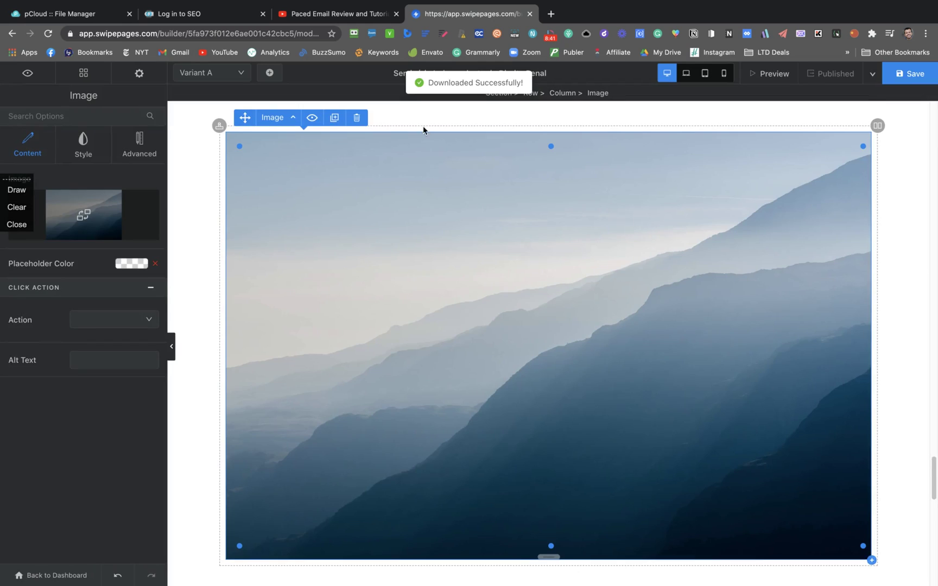
# Scroll the canvas to check the mountain image sits below the $199 pricing cards
pyautogui.scroll(-3, 340, 386)
pyautogui.scroll(8, 341, 385)
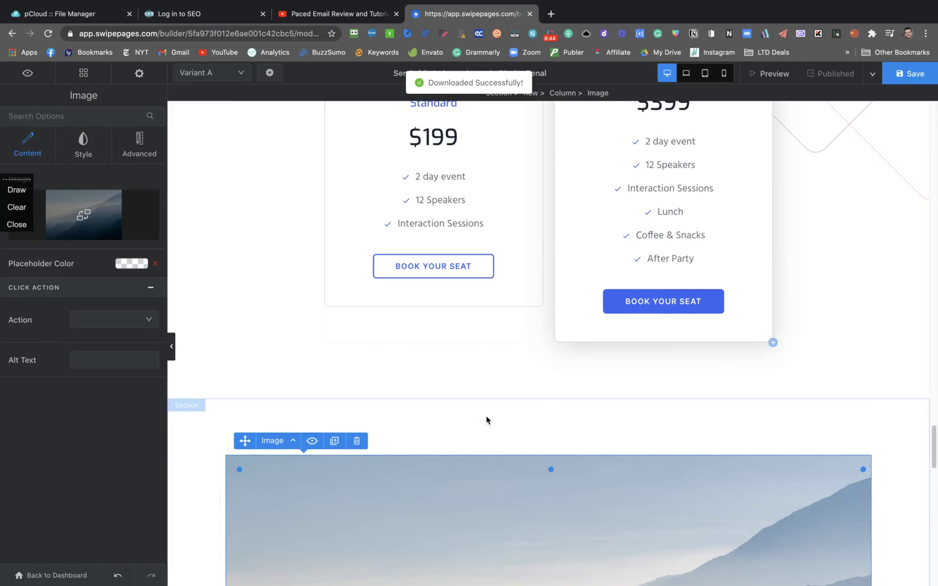
pyautogui.moveTo(545, 393)
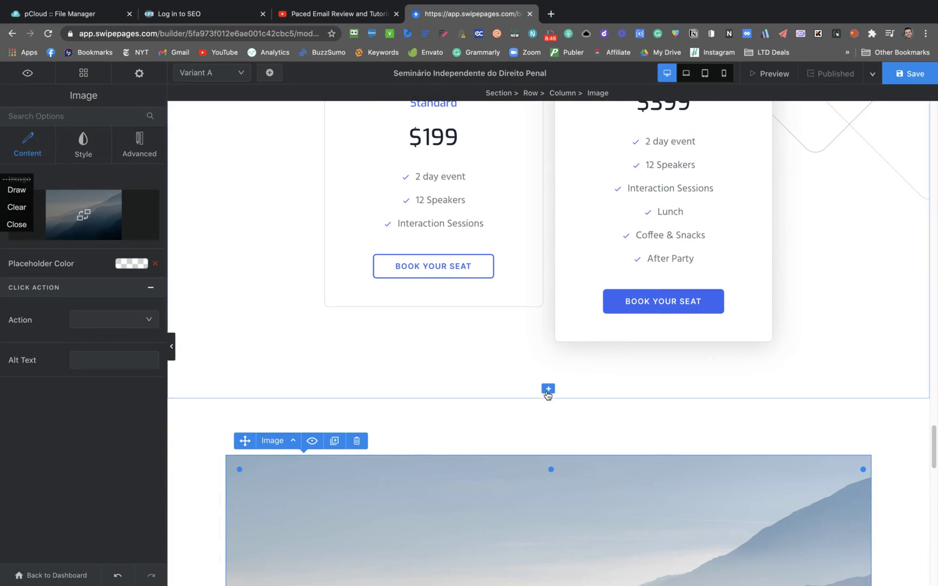
pyautogui.scroll(-10, 548, 393)
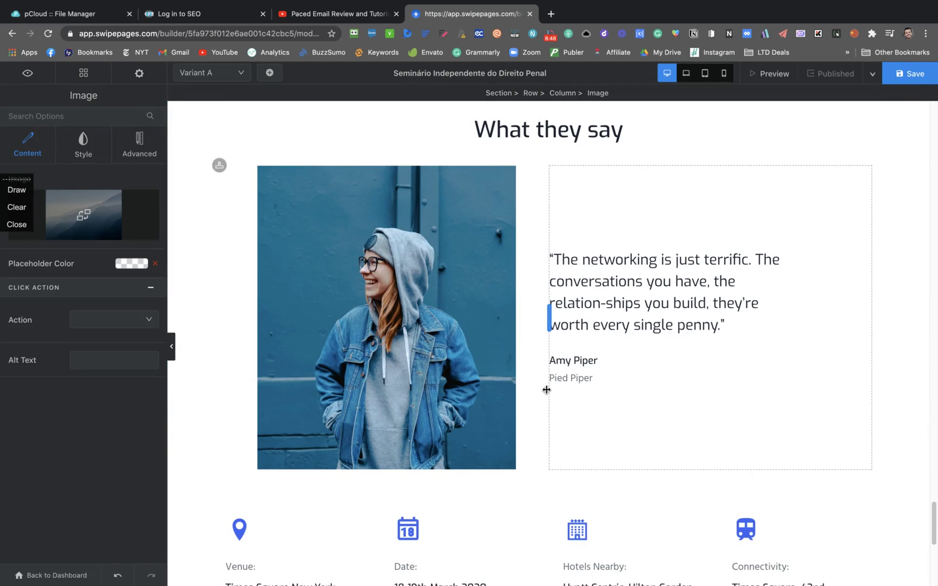
pyautogui.scroll(8, 544, 389)
pyautogui.scroll(-1, 543, 402)
pyautogui.scroll(5, 542, 414)
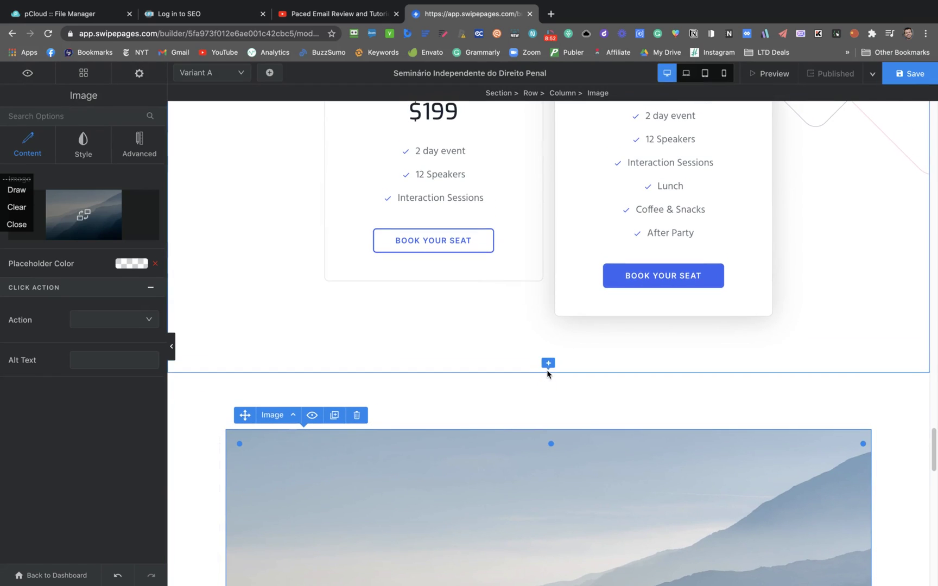
# Add a blank two-column section between the pricing cards and the mountain image
pyautogui.click(545, 368)
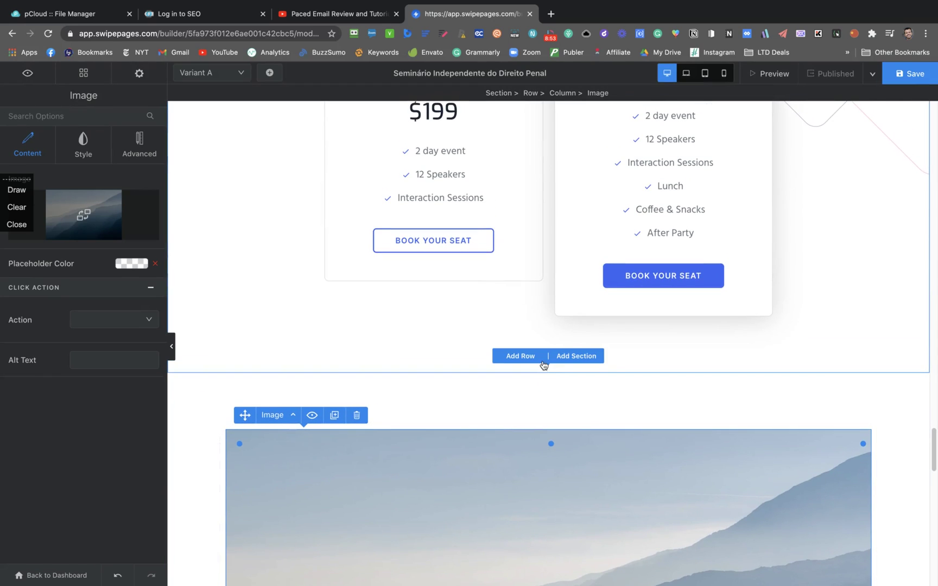
pyautogui.click(582, 358)
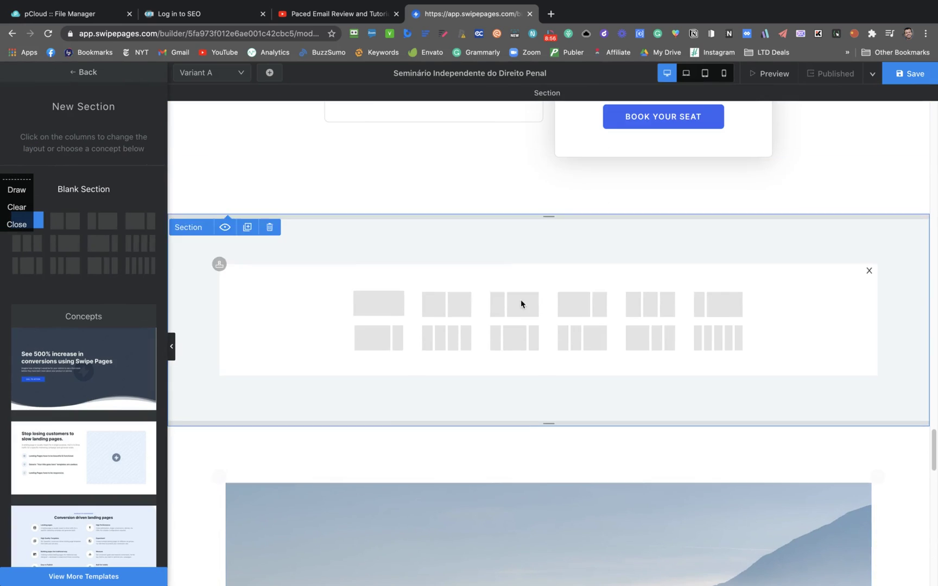
pyautogui.scroll(1, 524, 261)
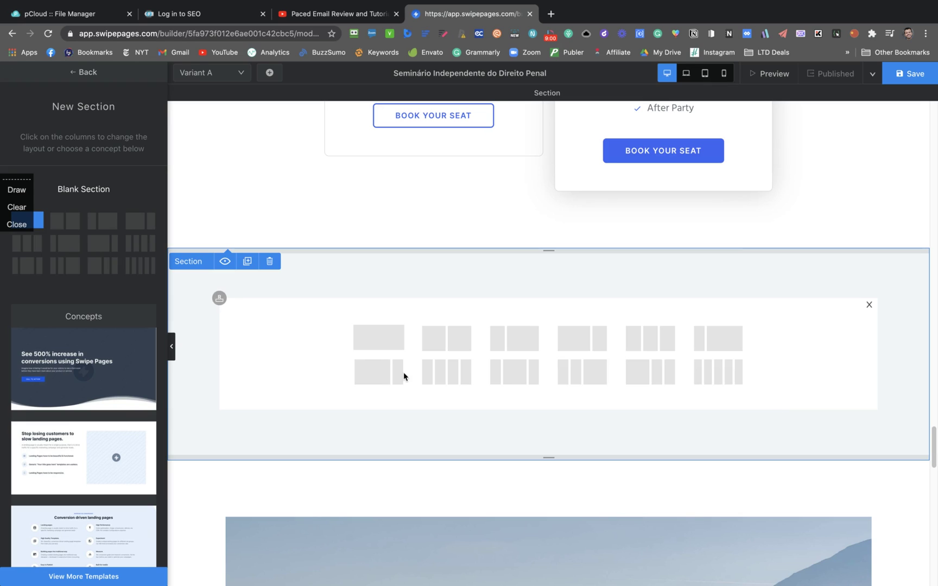
pyautogui.click(451, 361)
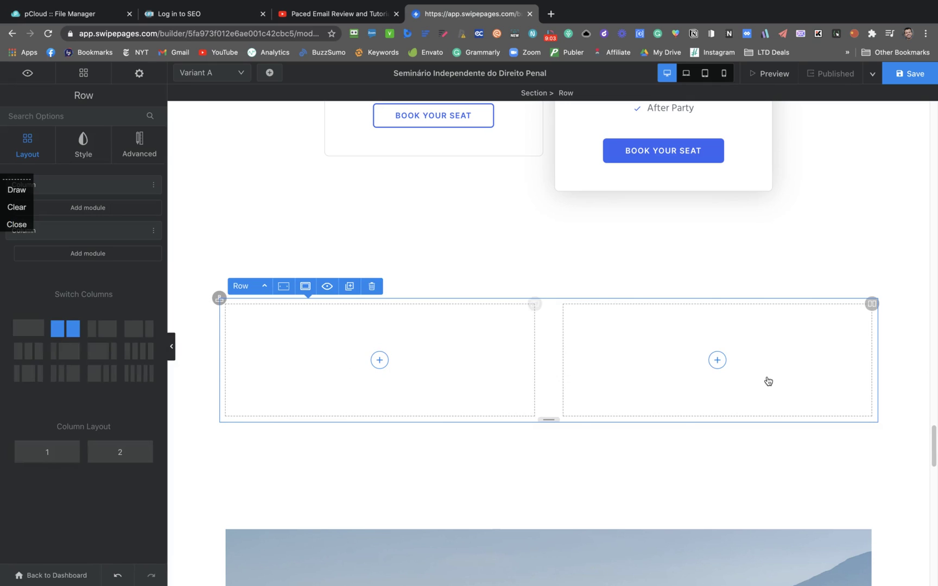
# Add a Testimonials Slider module to the new row's left column
pyautogui.click(383, 359)
pyautogui.scroll(-5, 119, 312)
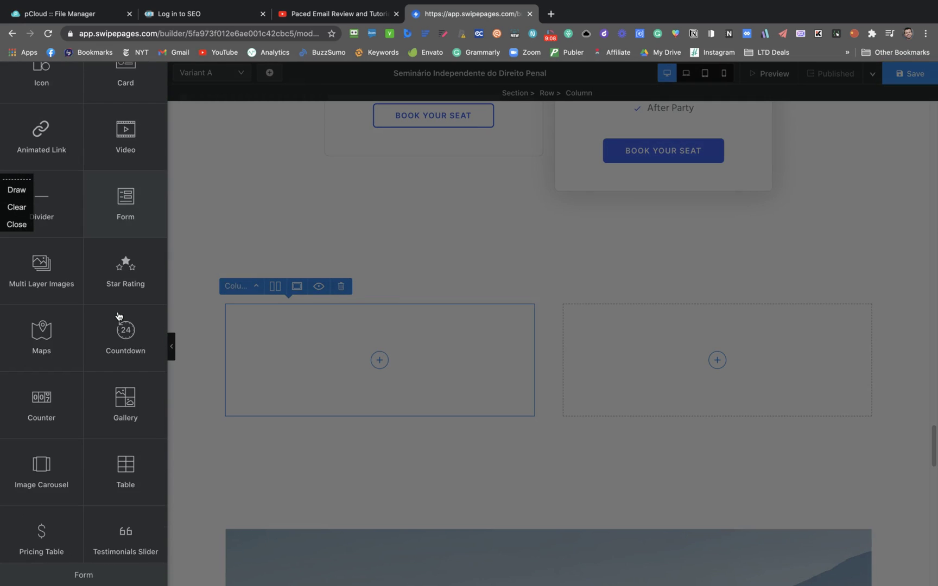
pyautogui.scroll(-8, 119, 316)
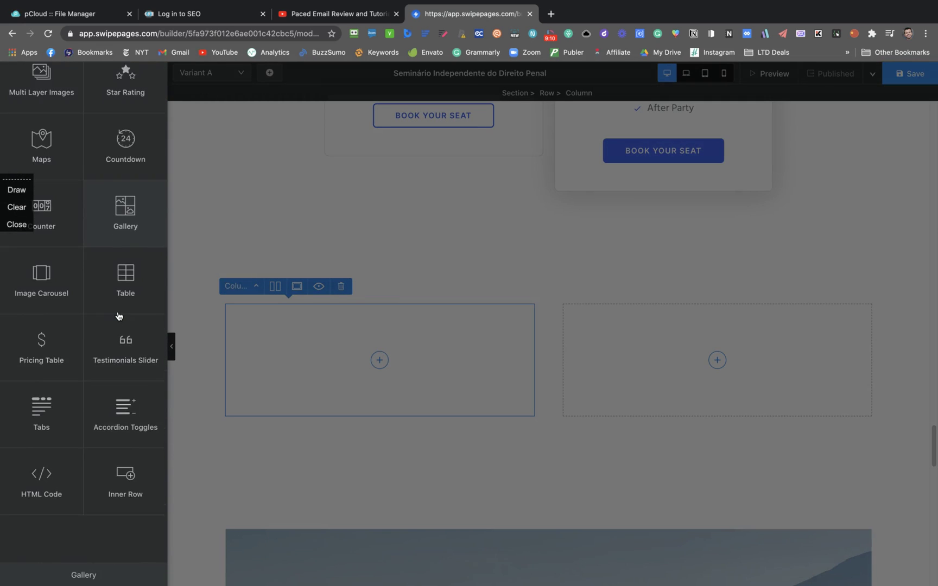
pyautogui.scroll(-2, 119, 318)
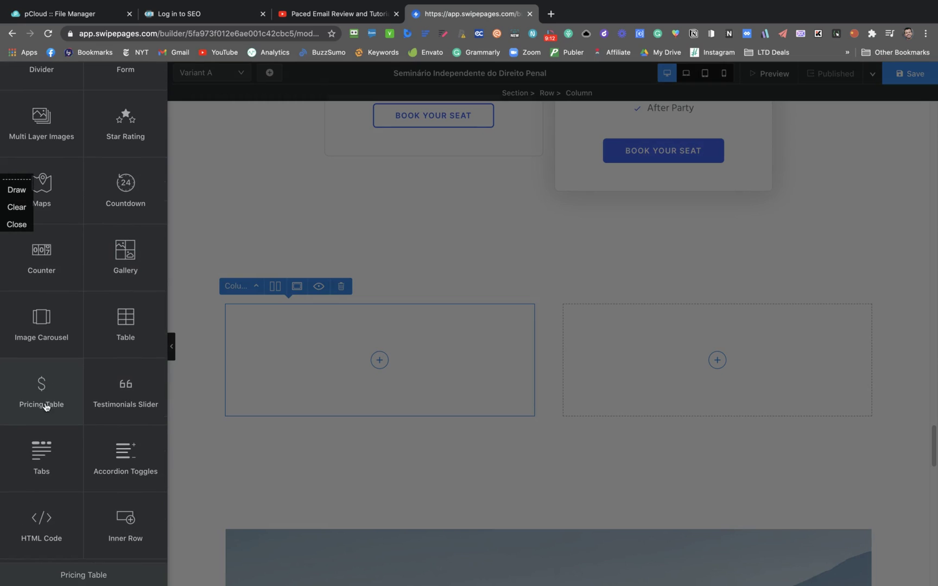
pyautogui.click(124, 407)
# Add a Countdown timer module to the right column
pyautogui.scroll(-2, 402, 413)
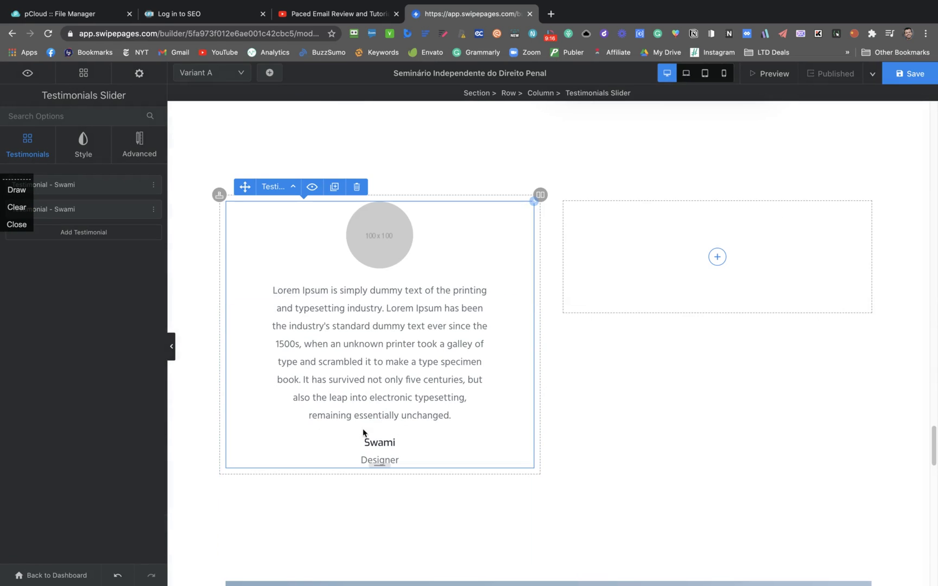
pyautogui.click(717, 257)
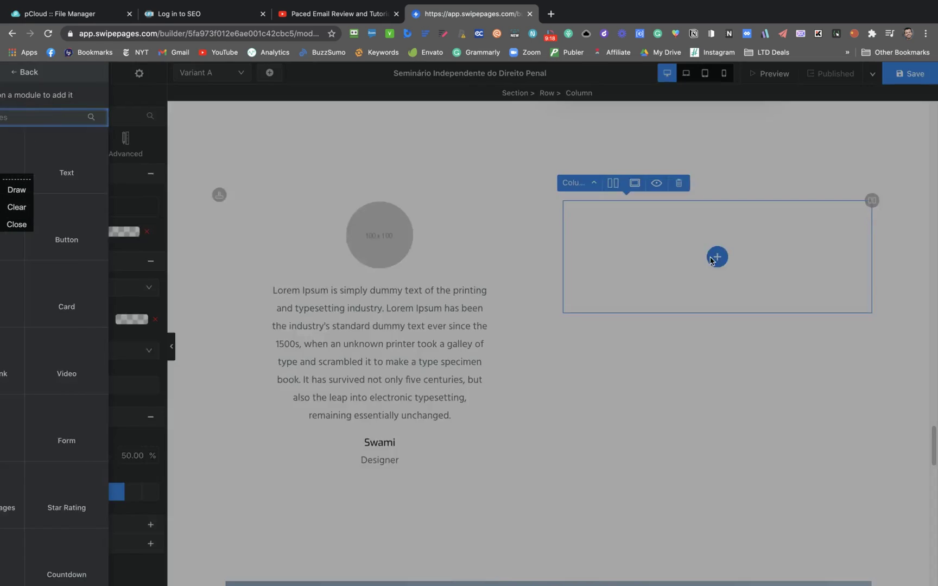
pyautogui.scroll(-5, 79, 264)
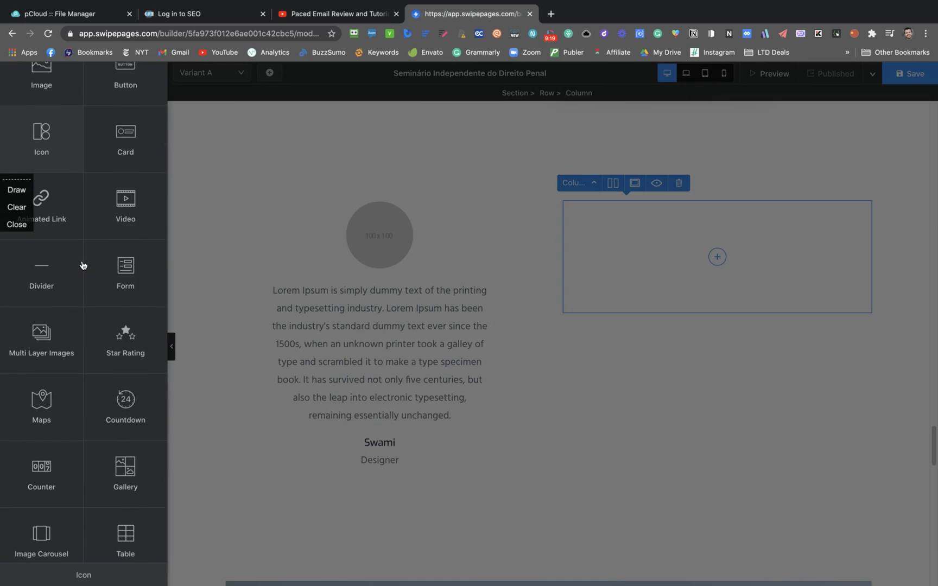
pyautogui.click(126, 334)
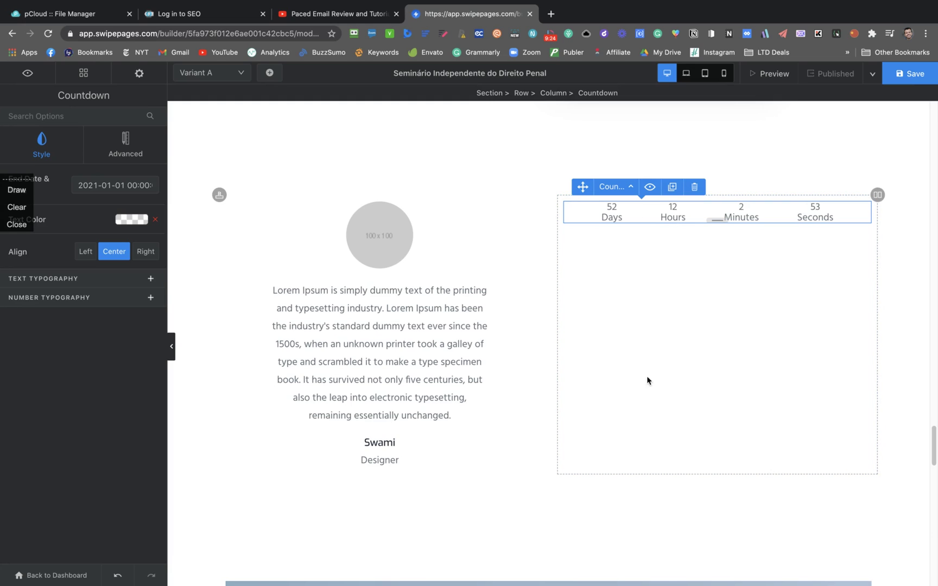
pyautogui.scroll(2, 670, 371)
pyautogui.scroll(-2, 669, 371)
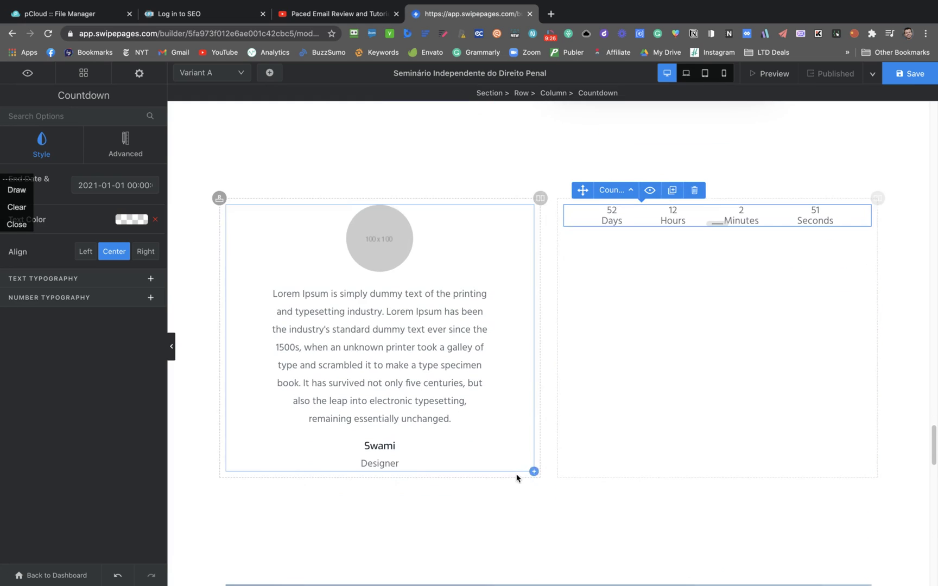
# Scroll through the page and select the $100only counter in the hero to view its Content settings
pyautogui.scroll(-15, 388, 213)
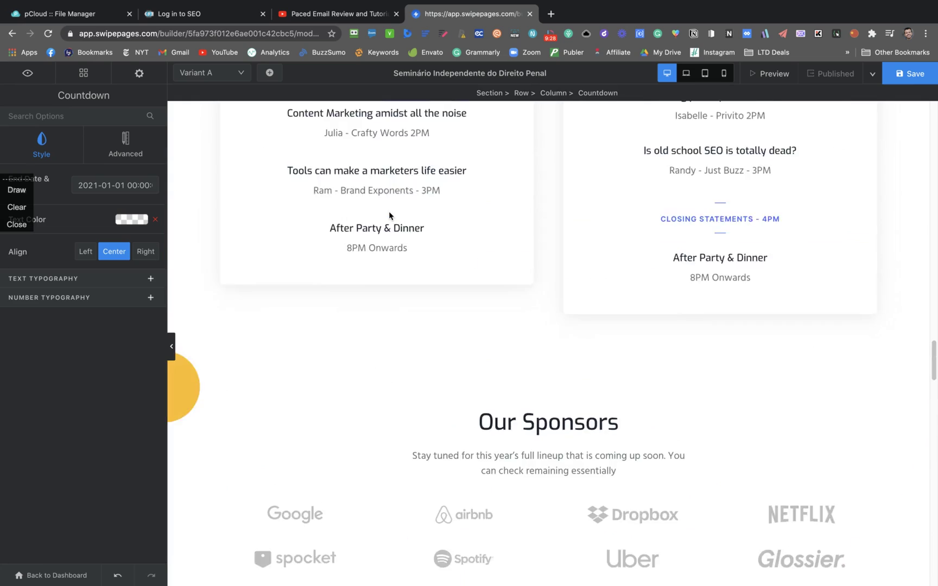
pyautogui.scroll(4, 389, 213)
pyautogui.scroll(15, 389, 212)
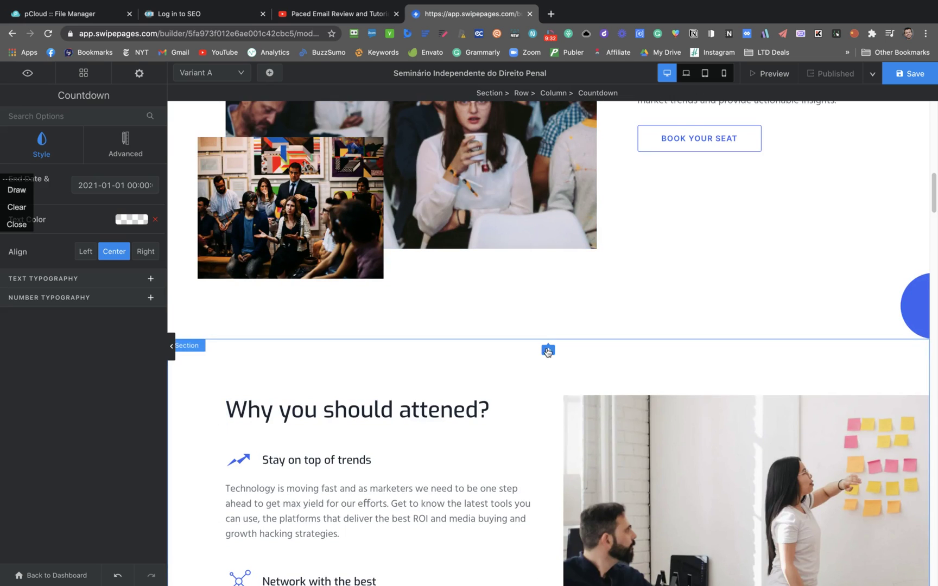
pyautogui.scroll(5, 503, 336)
pyautogui.scroll(10, 479, 318)
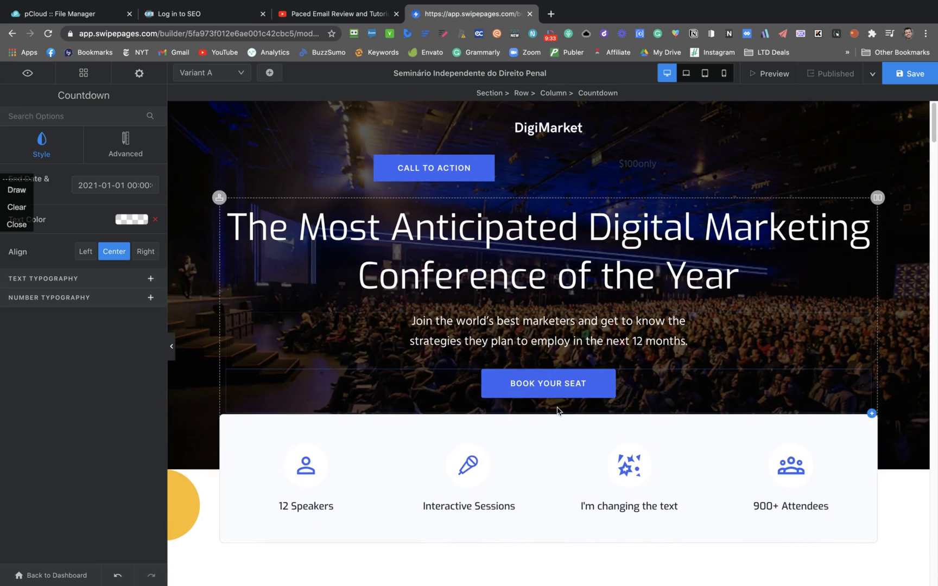
pyautogui.scroll(-12, 499, 408)
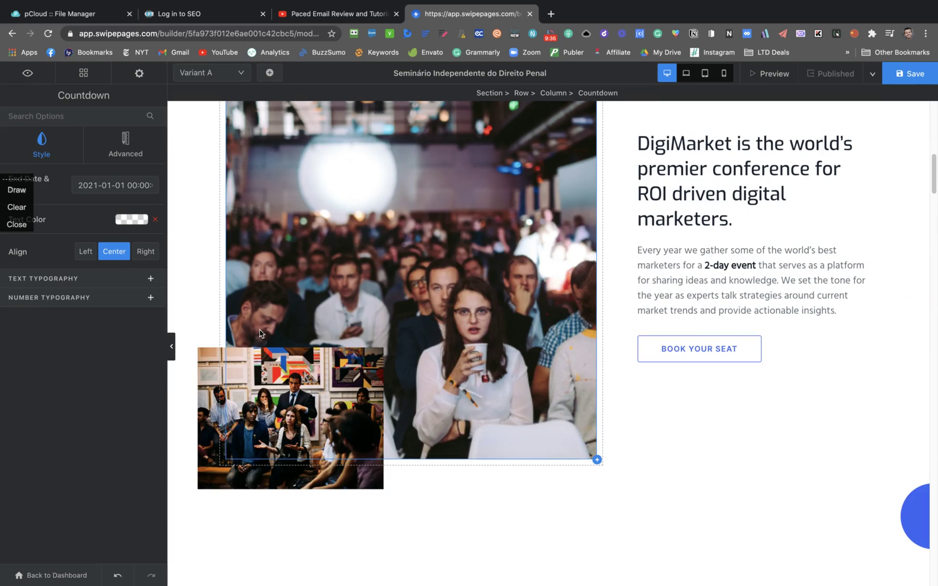
pyautogui.scroll(-5, 624, 413)
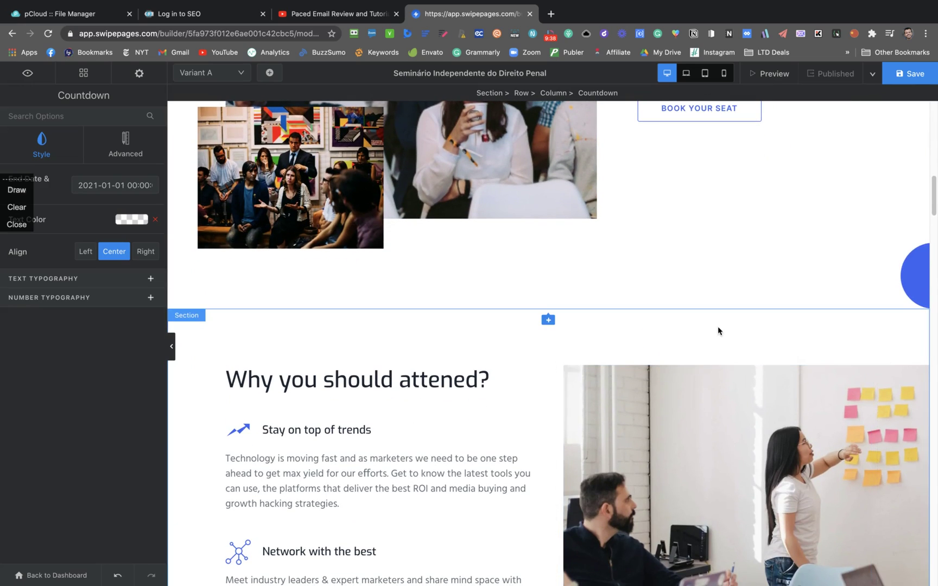
pyautogui.scroll(-15, 484, 408)
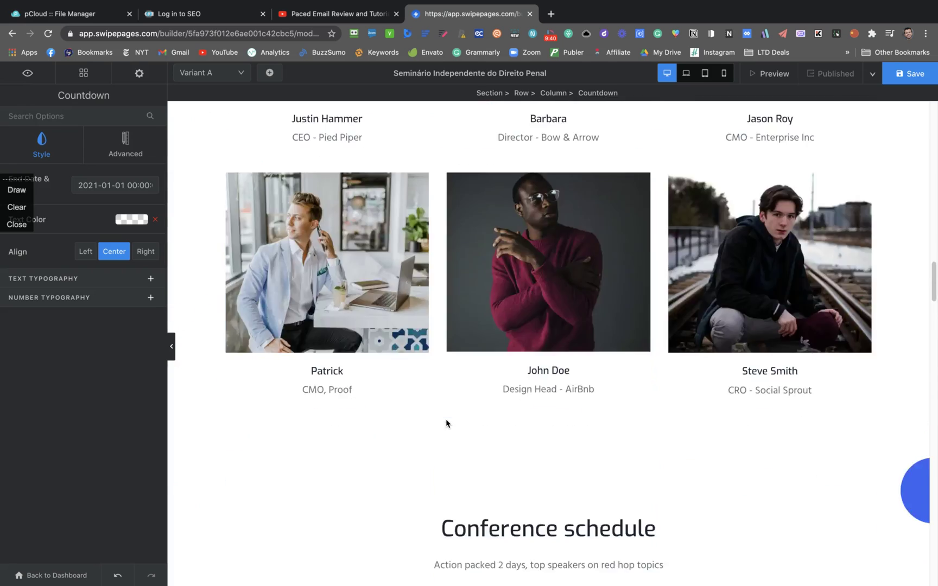
pyautogui.scroll(-5, 446, 423)
pyautogui.scroll(20, 635, 278)
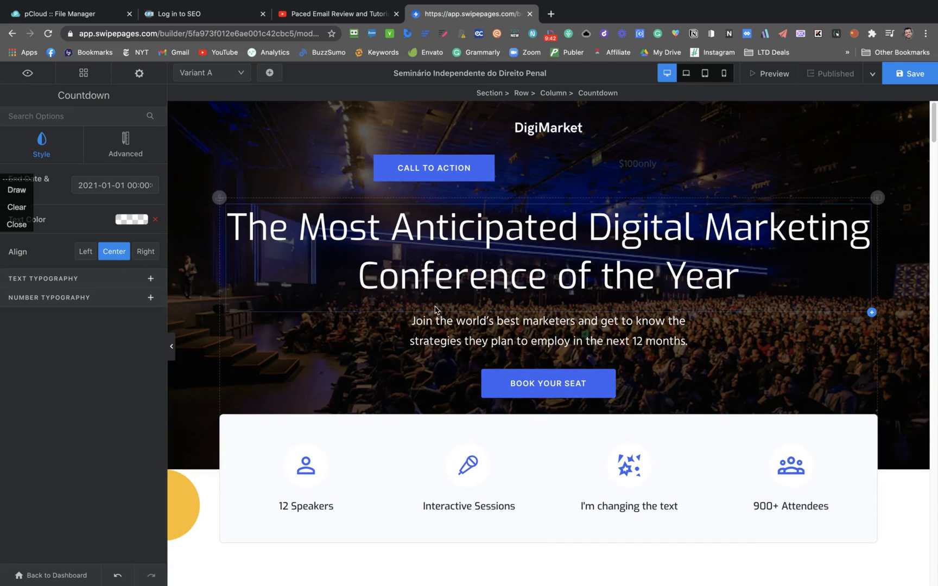
pyautogui.click(637, 171)
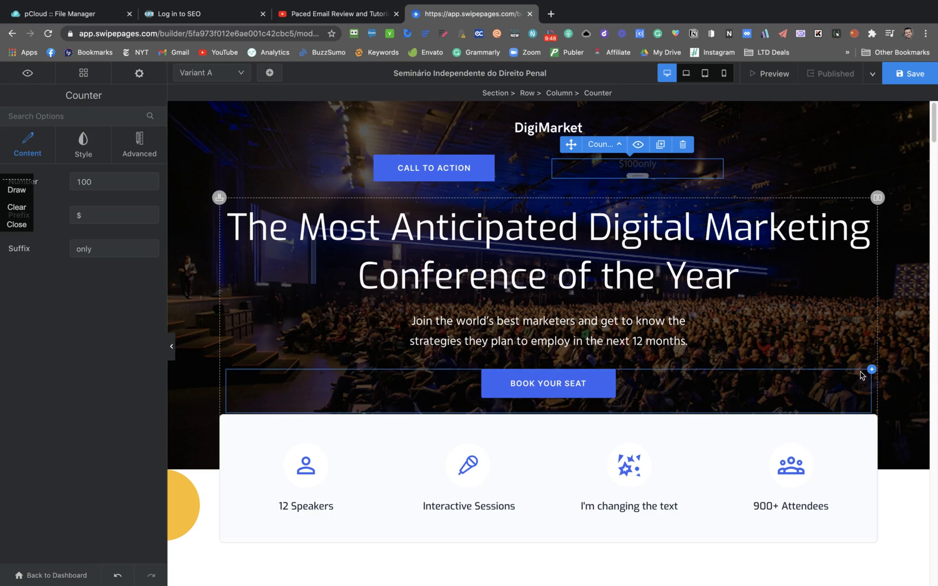
pyautogui.scroll(-15, 402, 355)
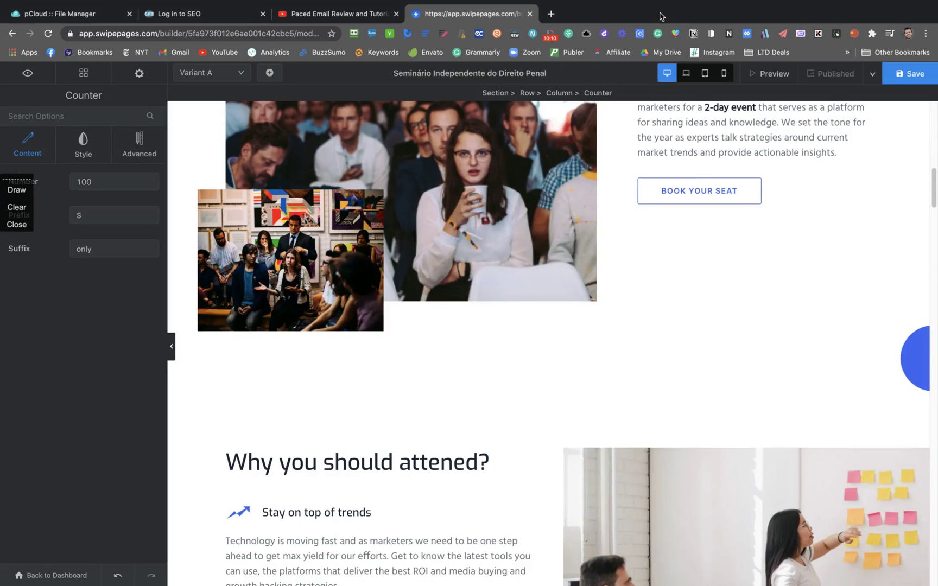
pyautogui.scroll(10, 268, 367)
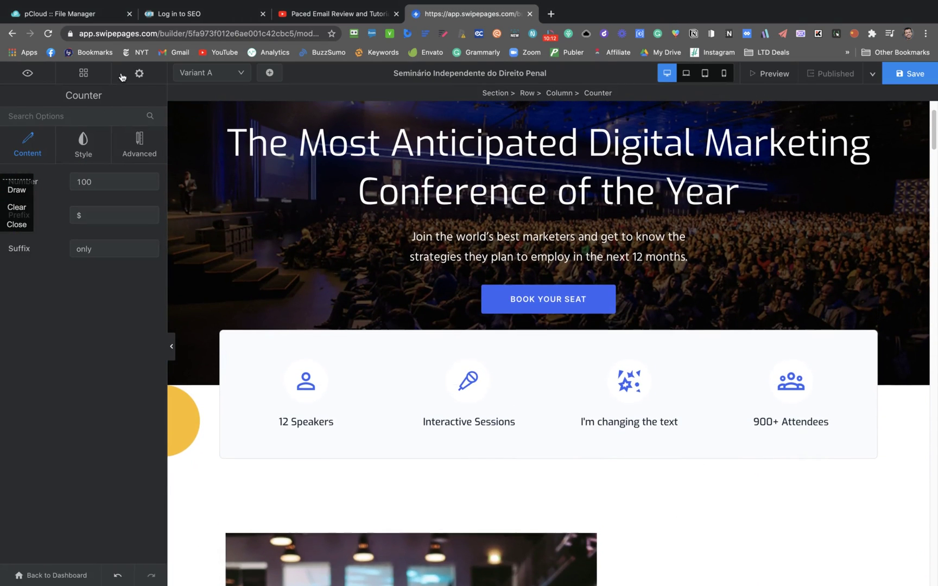
# Check the Variant A list and the page layers, then show the Modules list in the sidebar
pyautogui.click(215, 78)
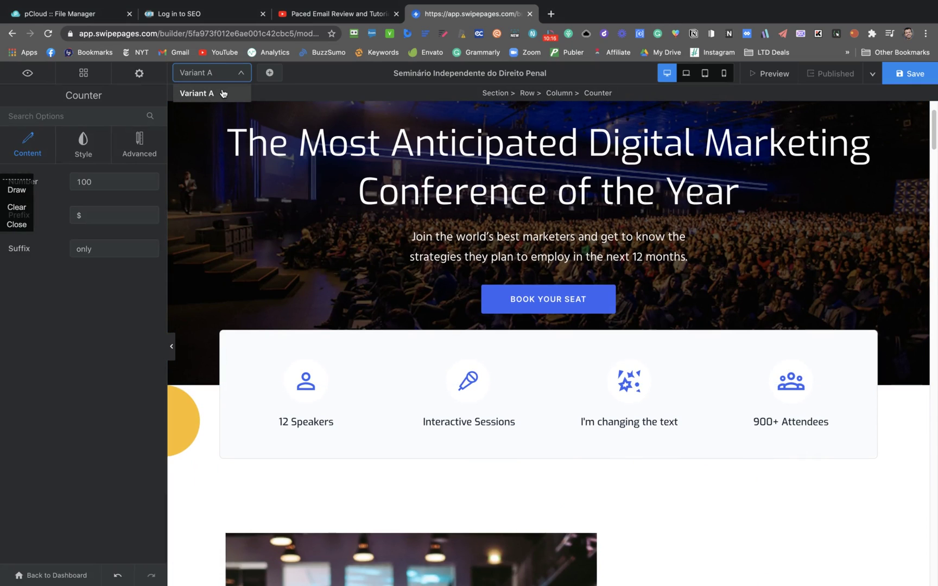
pyautogui.click(224, 79)
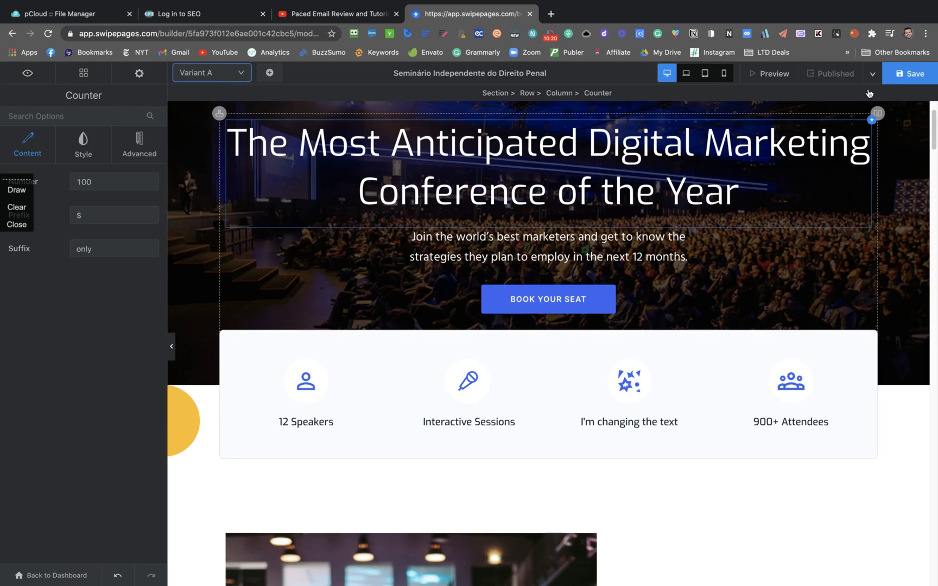
pyautogui.click(21, 76)
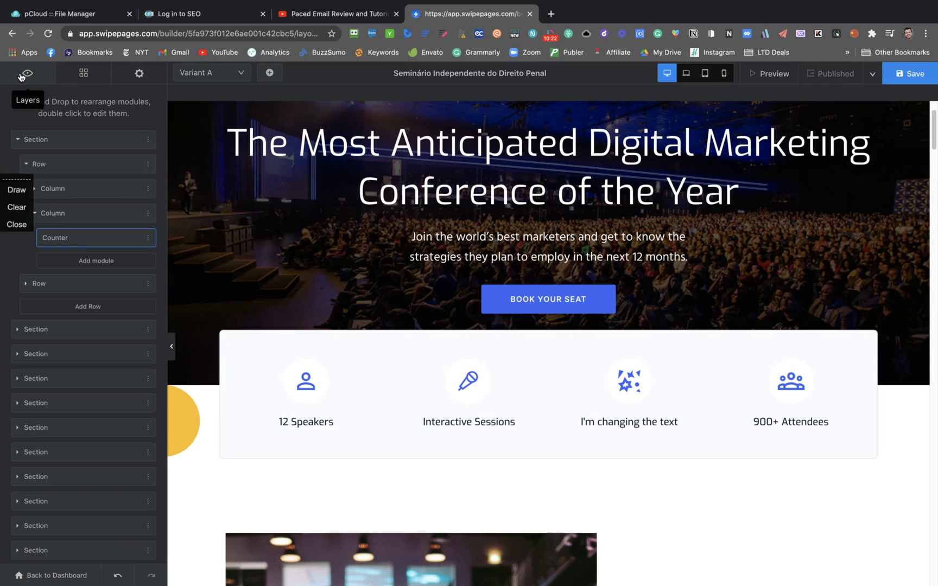
pyautogui.click(77, 75)
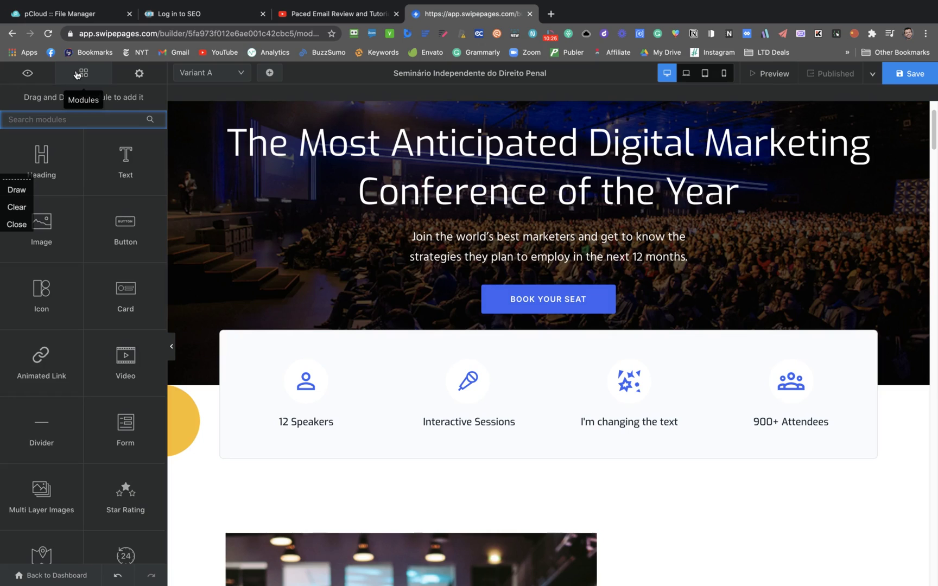